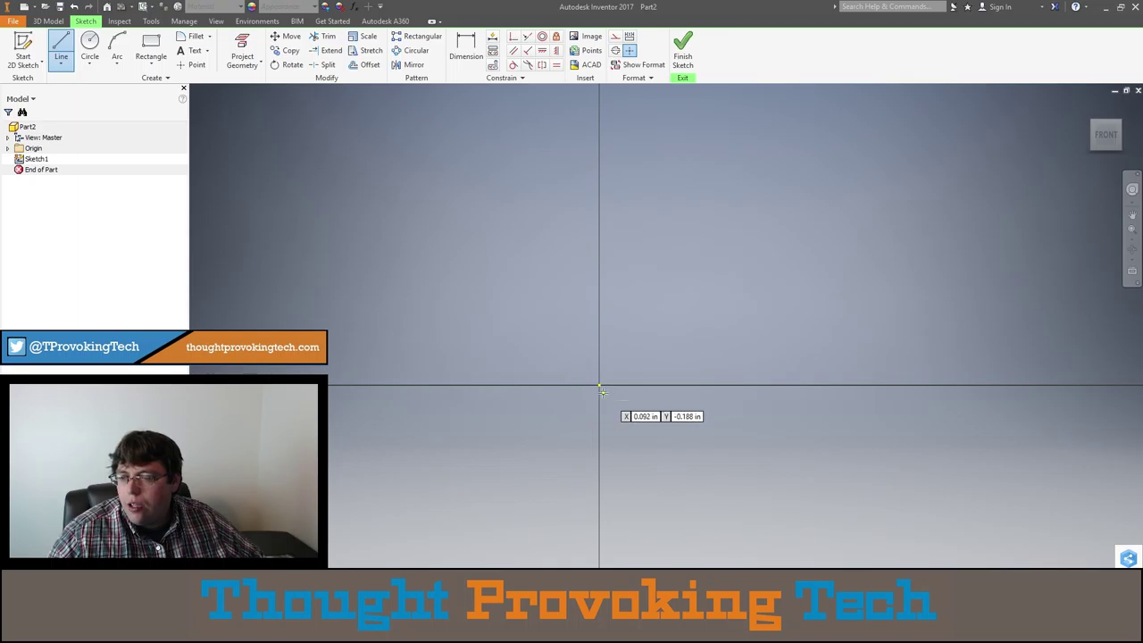
Draw a vertical line 1.5 in long upward from the origin.
click(599, 386)
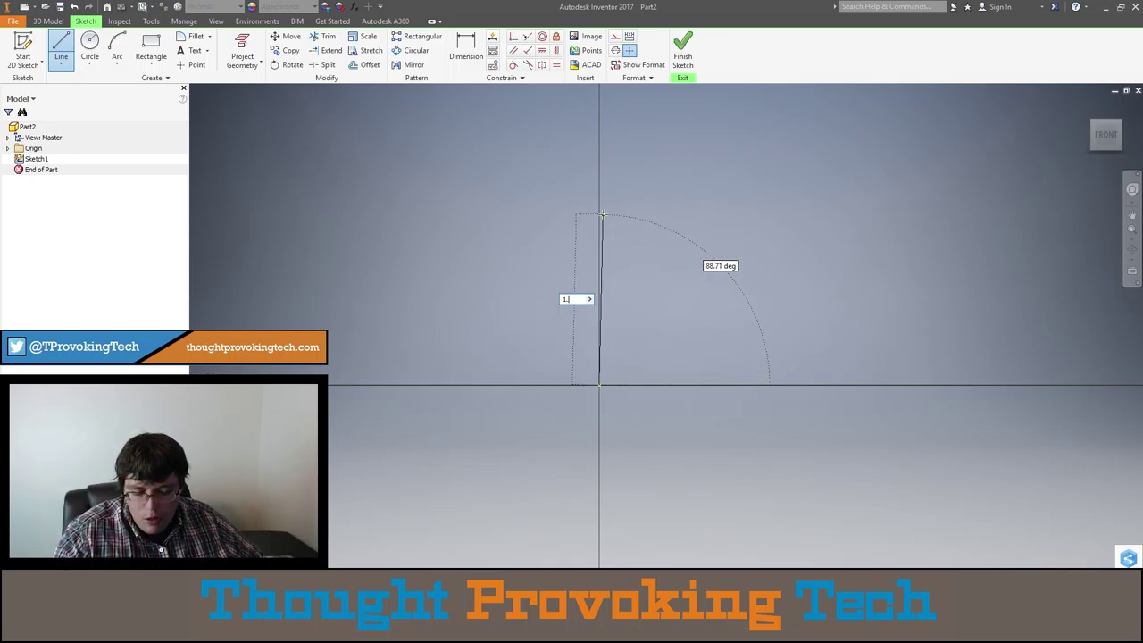
key(Tab)
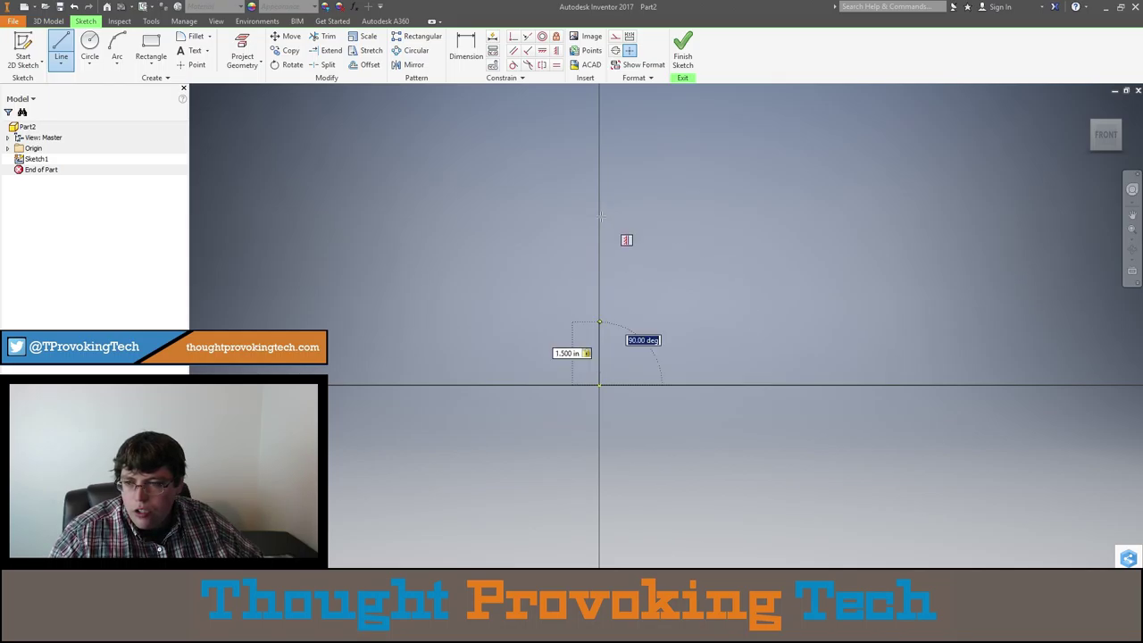
key(Return)
key(Escape)
Draw a shallow three-point arc from the line's bottom end to a point slightly left of the line, a little below mid-height.
mouse_move(625, 387)
middle_down()
mouse_move(656, 315)
mouse_move(781, 334)
middle_up()
scroll(656, 325, up, 2)
scroll(676, 309, down, 6)
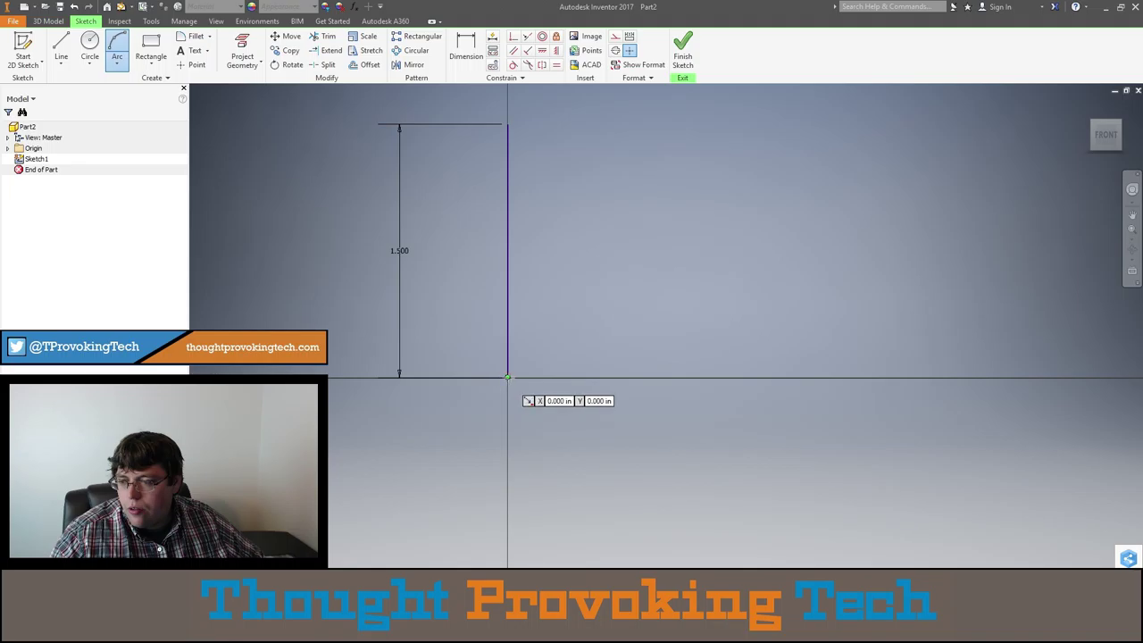
click(505, 377)
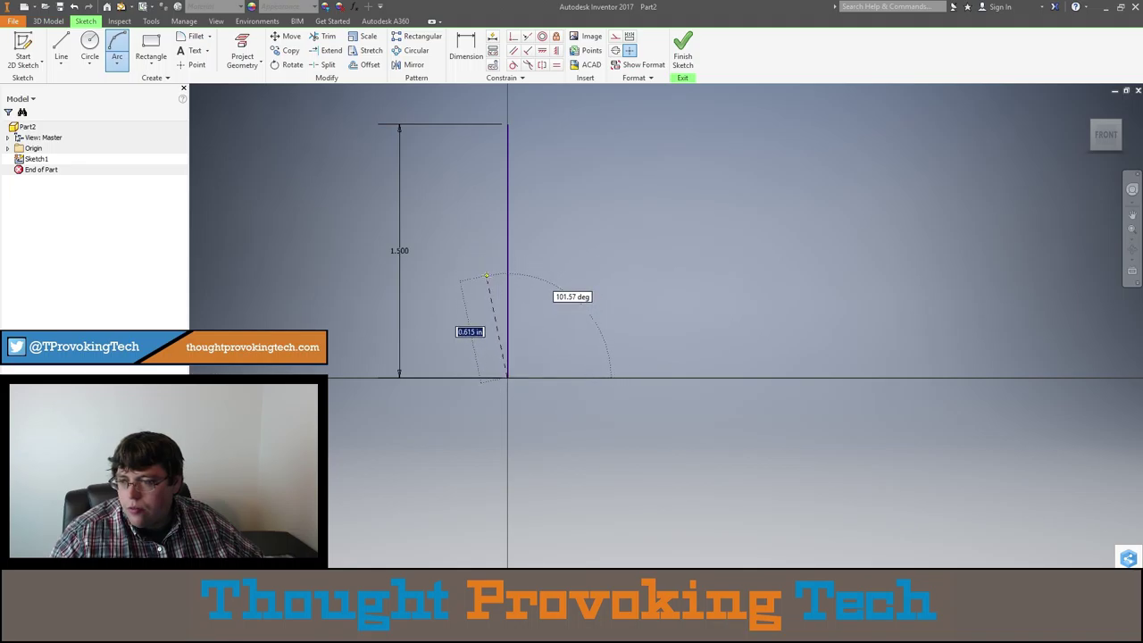
click(487, 259)
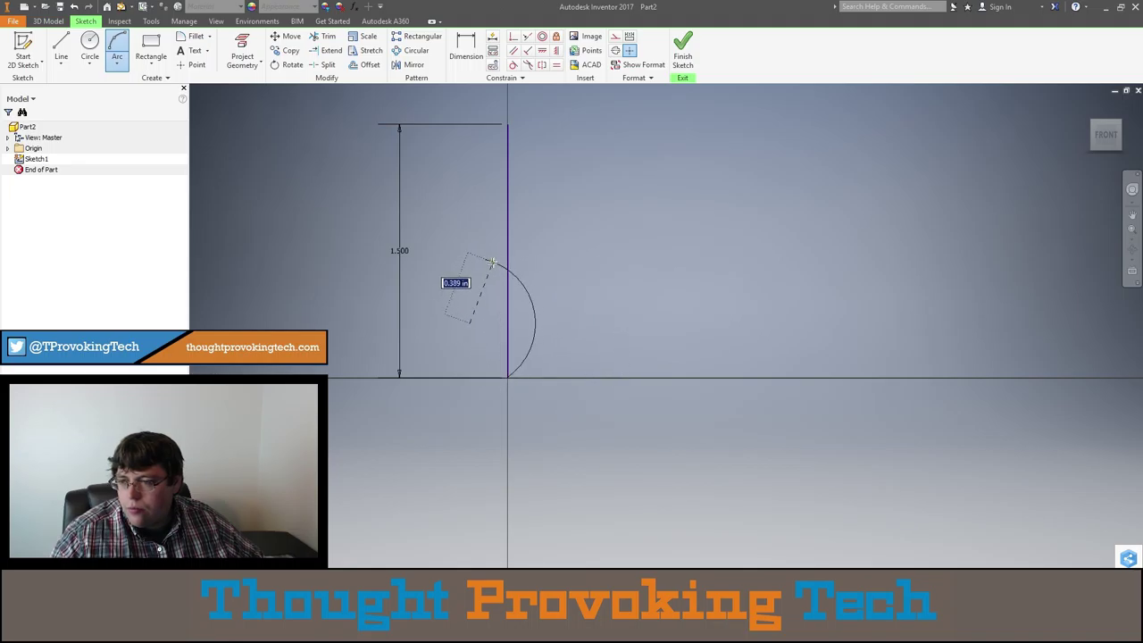
click(487, 260)
click(486, 259)
key(Escape)
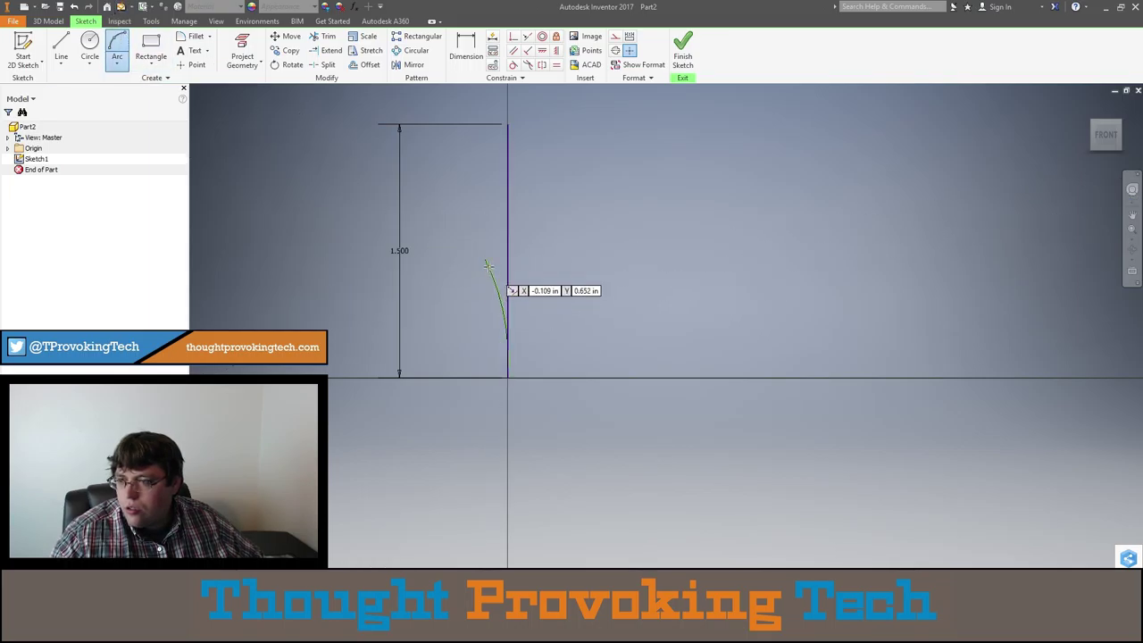
Chain an arc of about 0.4 in radius falling right across the line, and one of about 0.73 in radius rising above it.
click(485, 260)
click(545, 308)
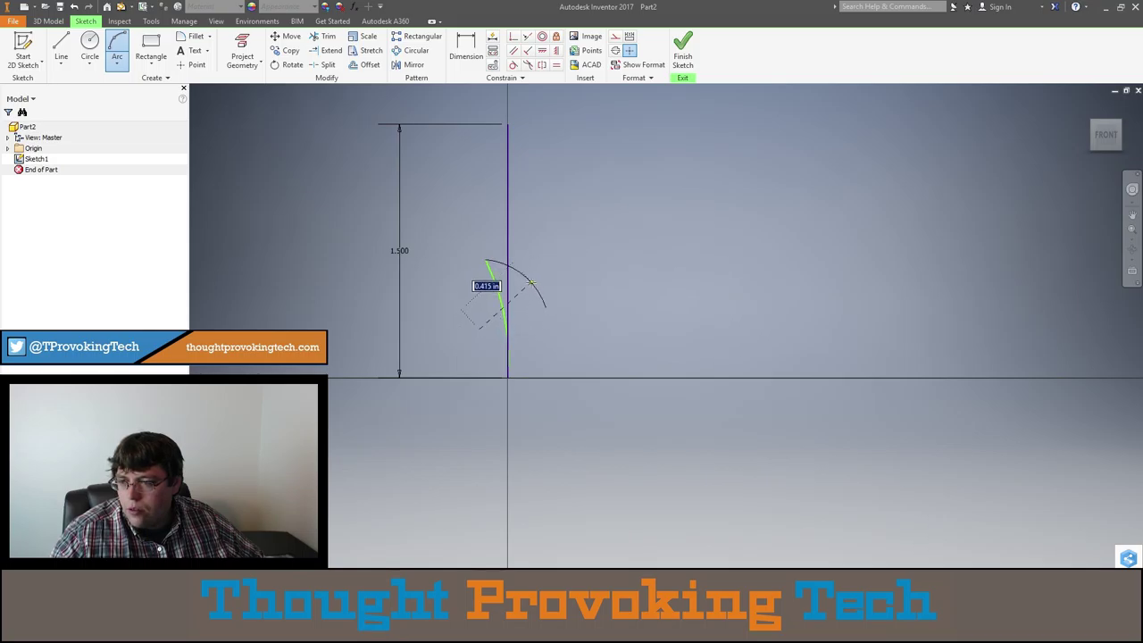
click(538, 289)
click(545, 308)
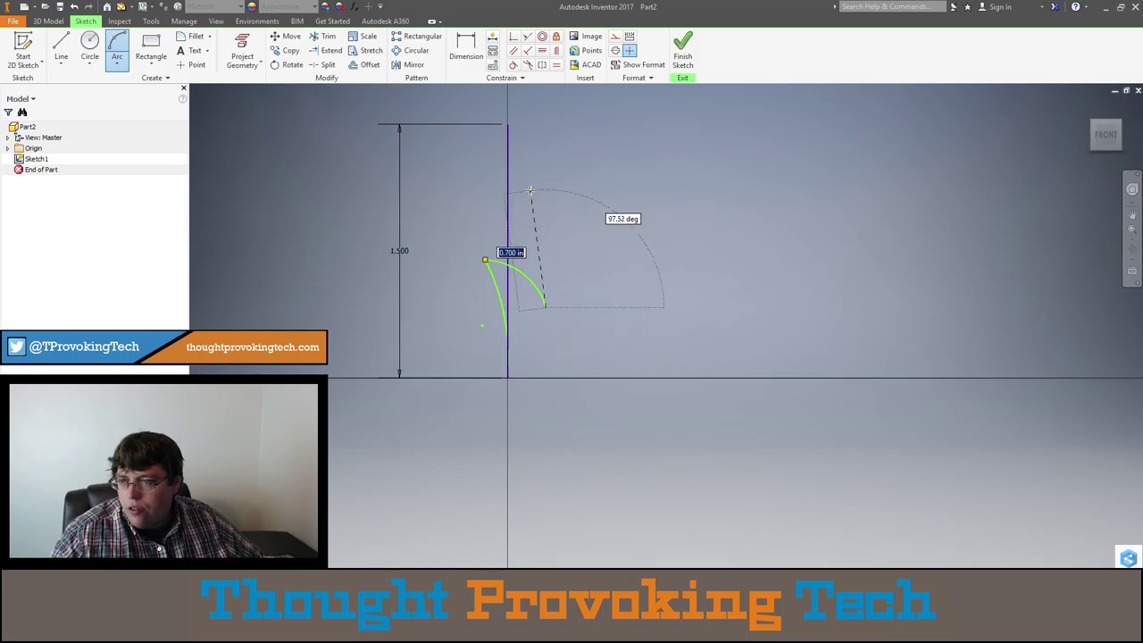
click(525, 183)
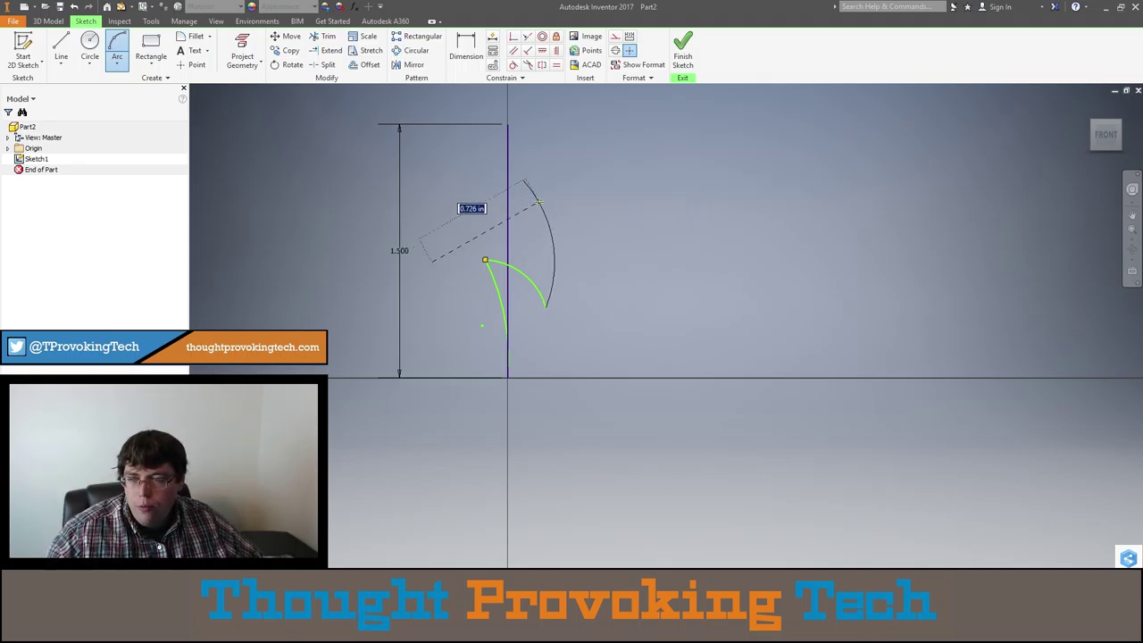
click(540, 203)
Extend the chain with an arc falling to the right and one rising to the height of the vertical line's top.
click(525, 182)
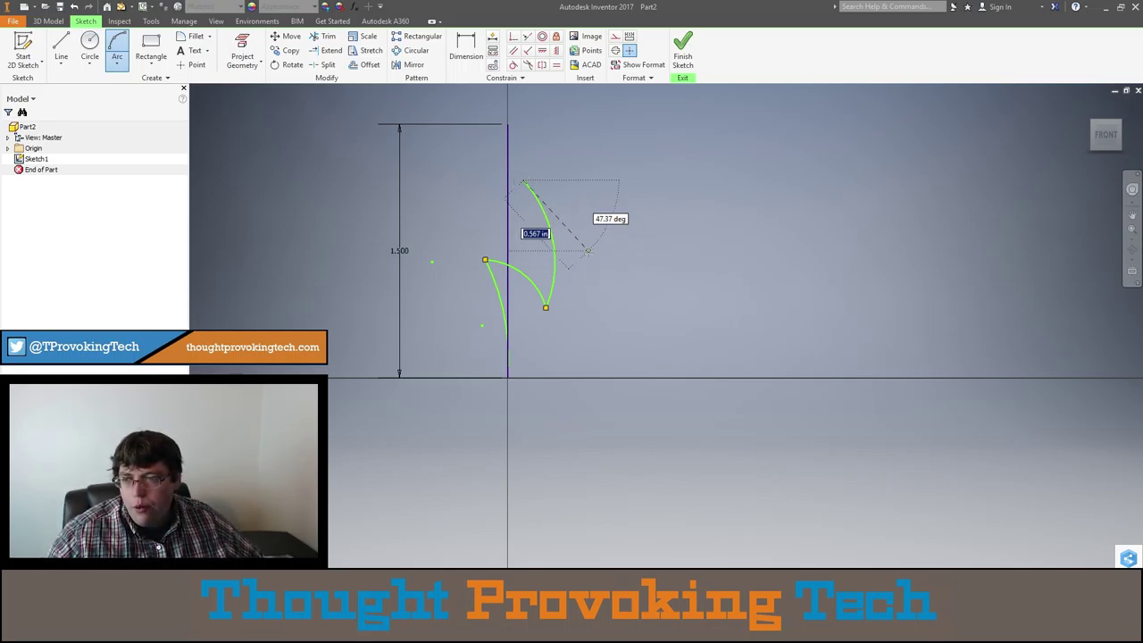
click(575, 202)
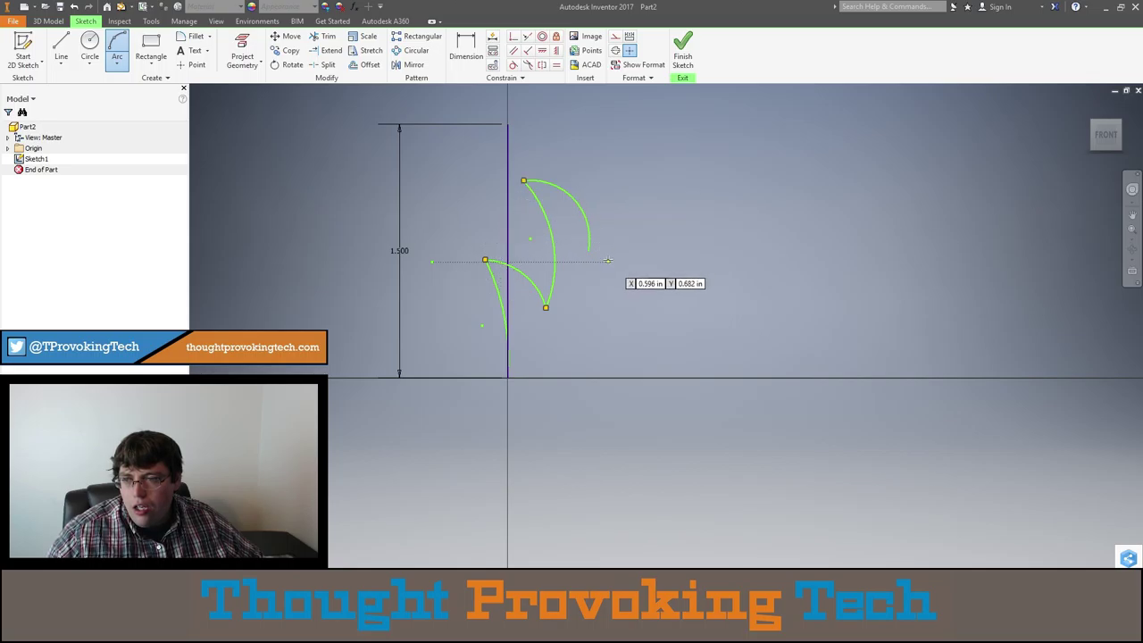
scroll(623, 253, up, 5)
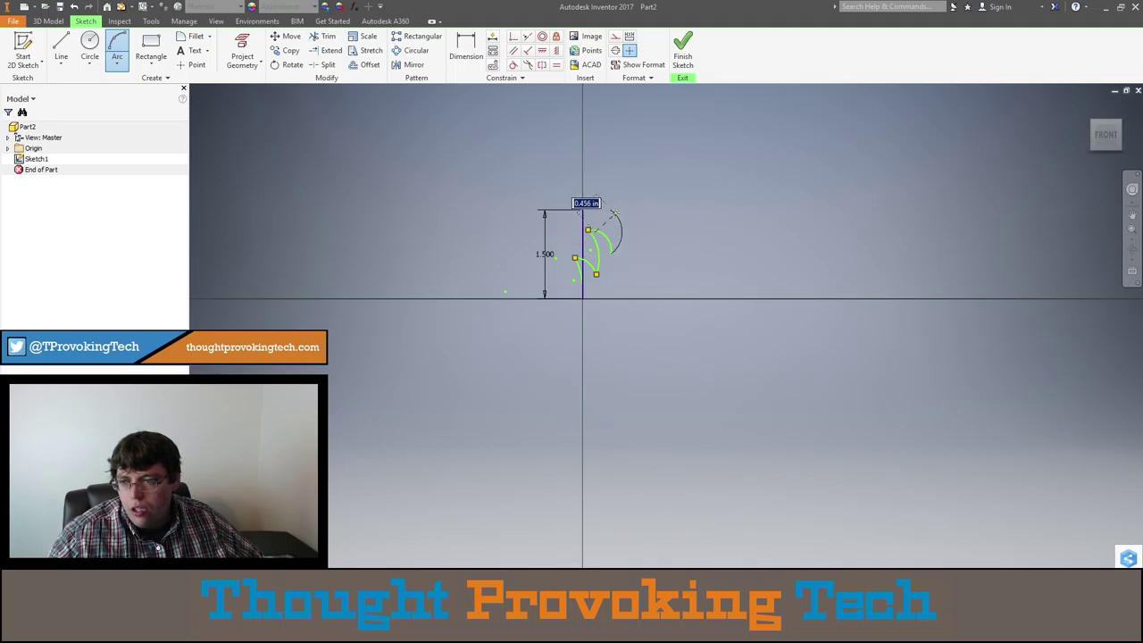
click(611, 254)
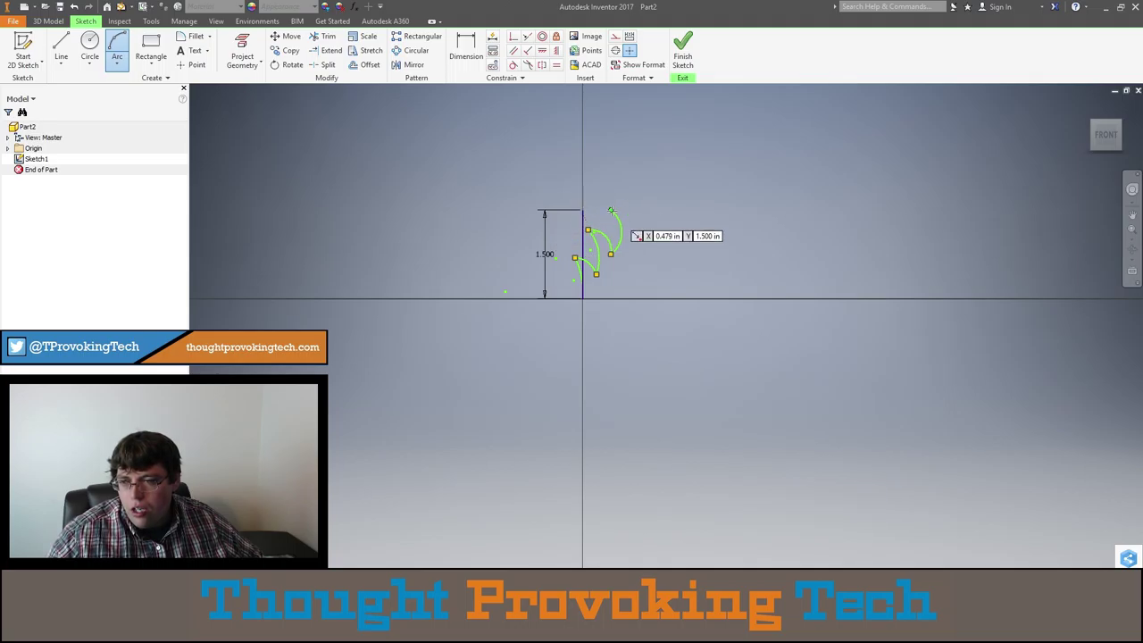
Add three connected arcs that fall, rise to a peak above the vertical line's top, and fall again.
click(632, 219)
click(641, 231)
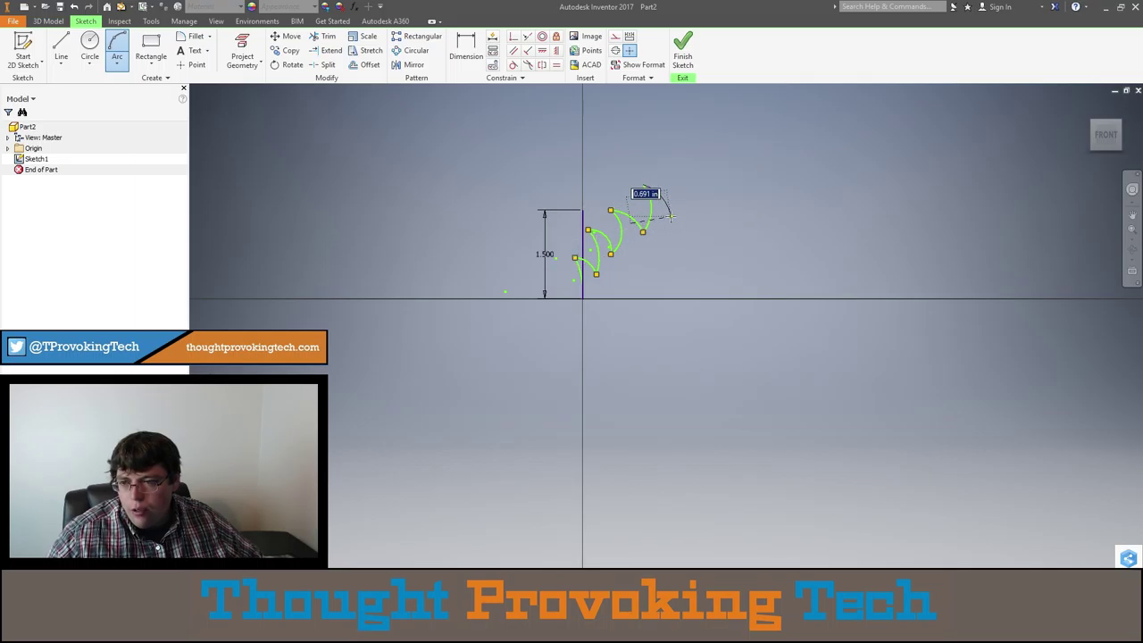
click(671, 216)
Continue from the peak's right side with four smaller arcs forming two jagged spikes that descend to the right.
click(672, 223)
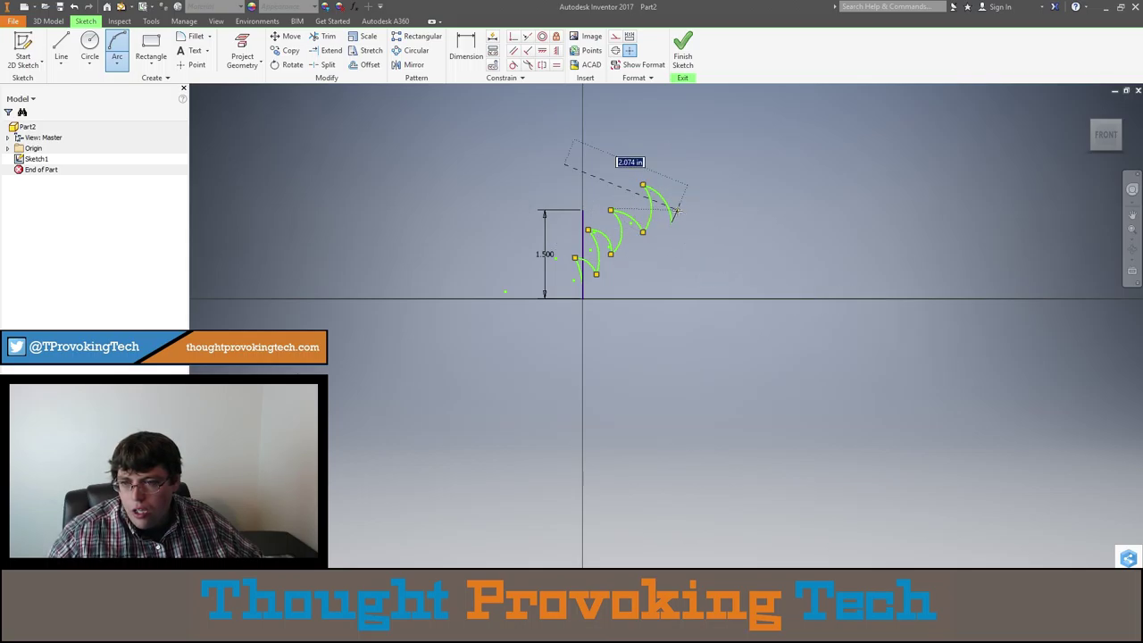
click(676, 210)
key(Tab)
click(672, 221)
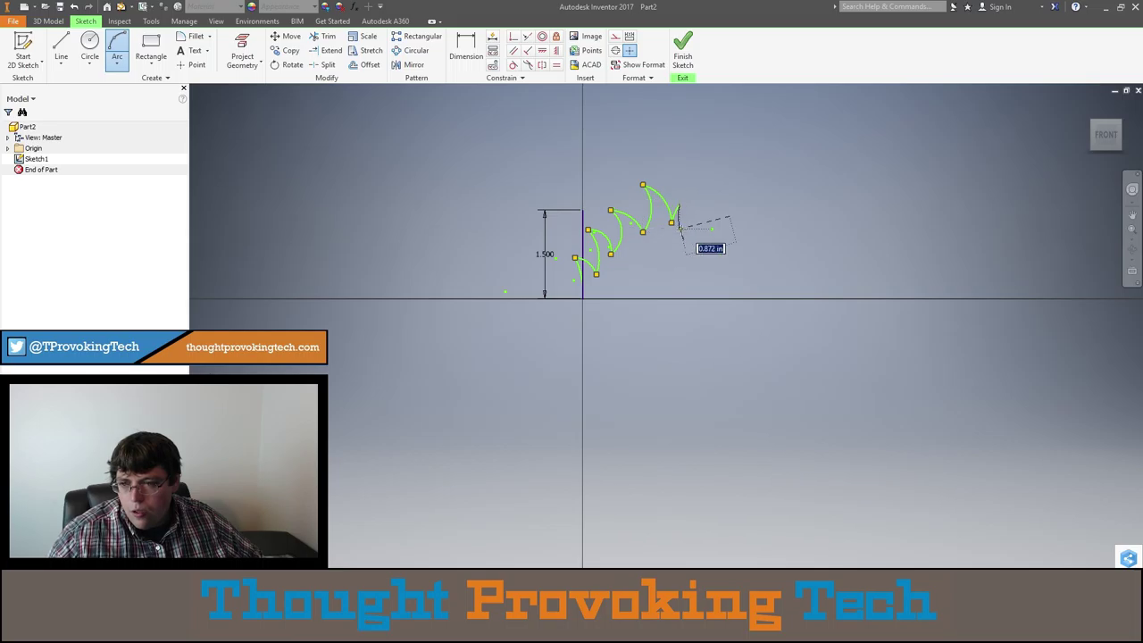
click(679, 204)
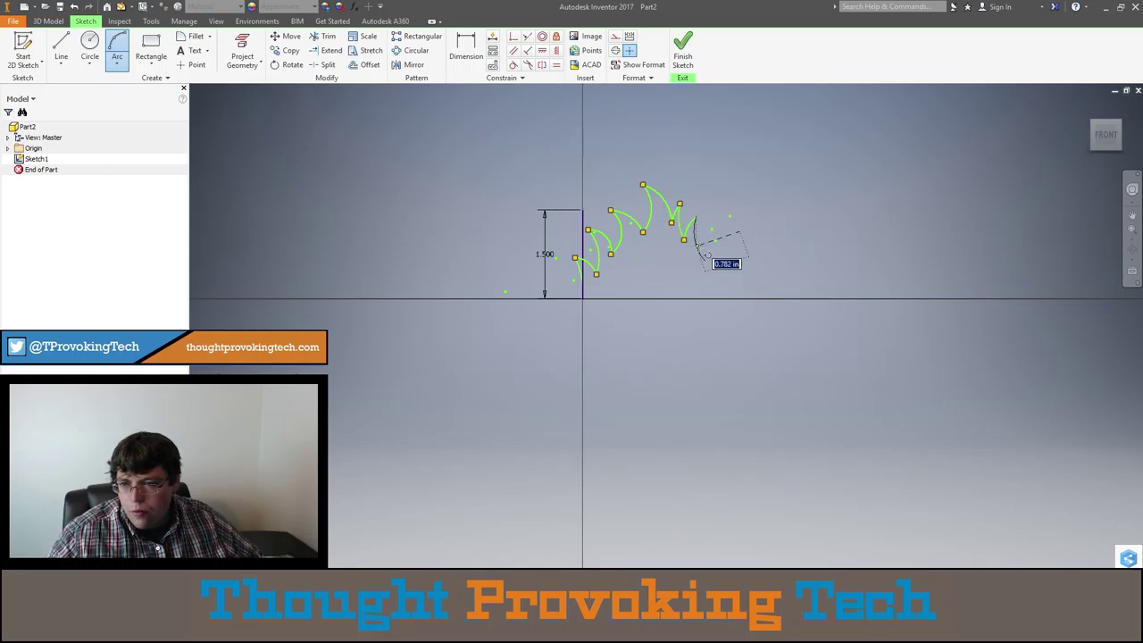
click(702, 253)
Cancel the arc started at the chain's right end and undo the last two arcs.
scroll(705, 255, up, 2)
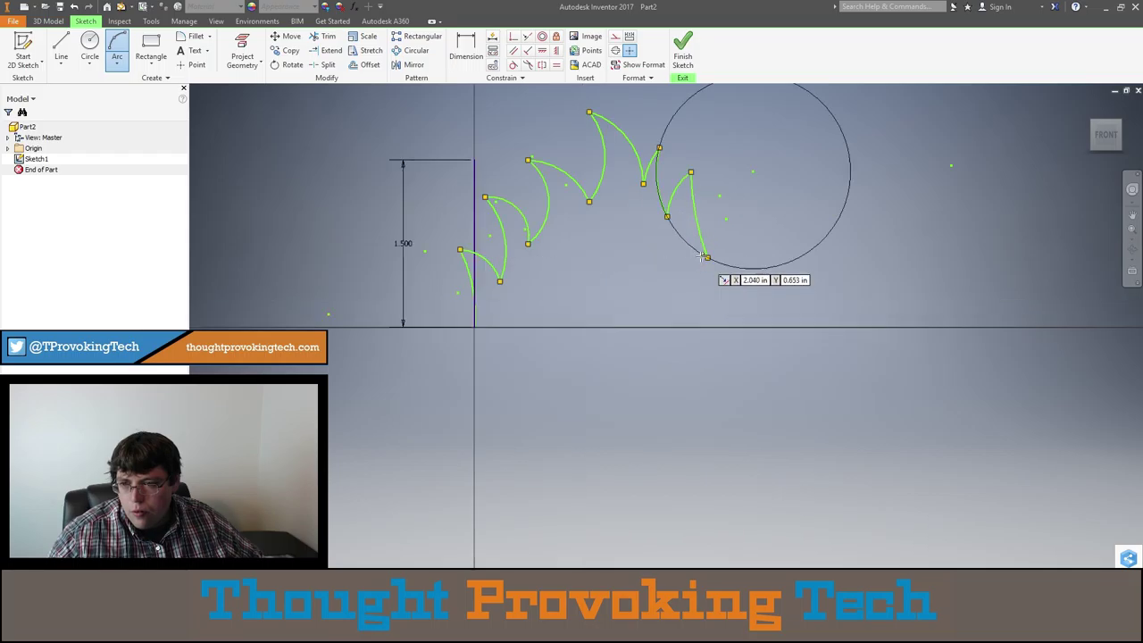
click(707, 257)
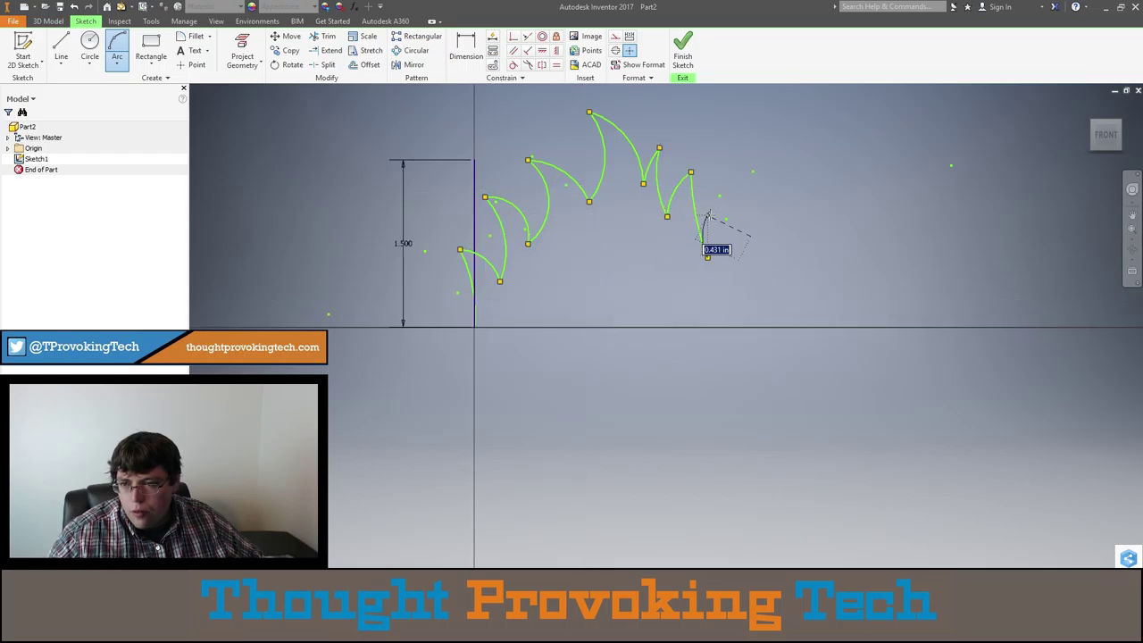
key(Escape)
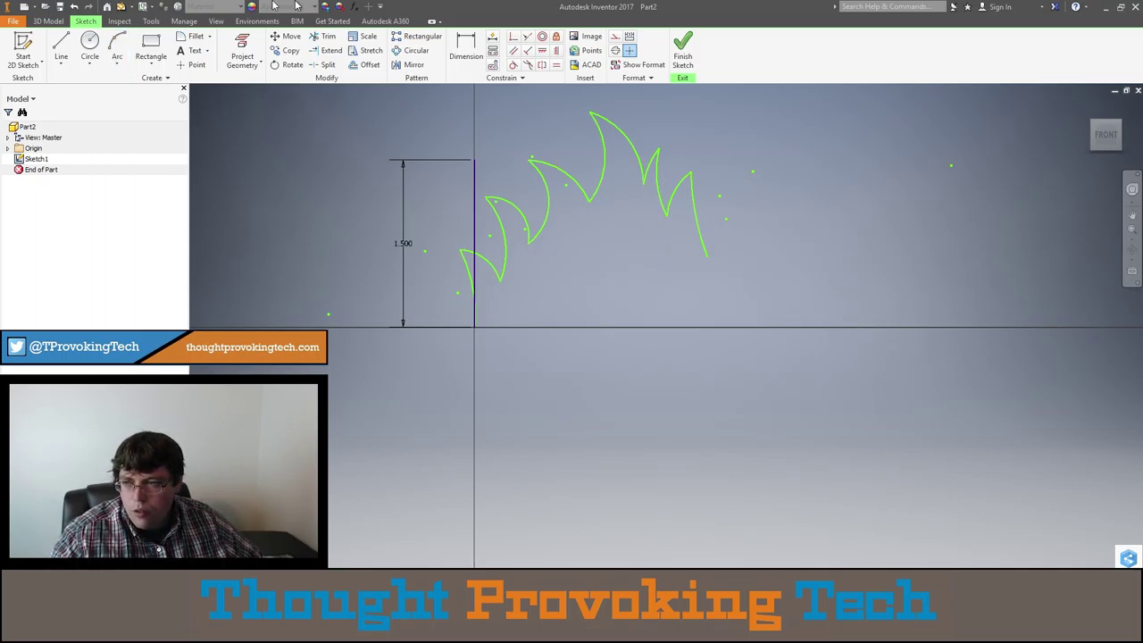
key(ctrl+z)
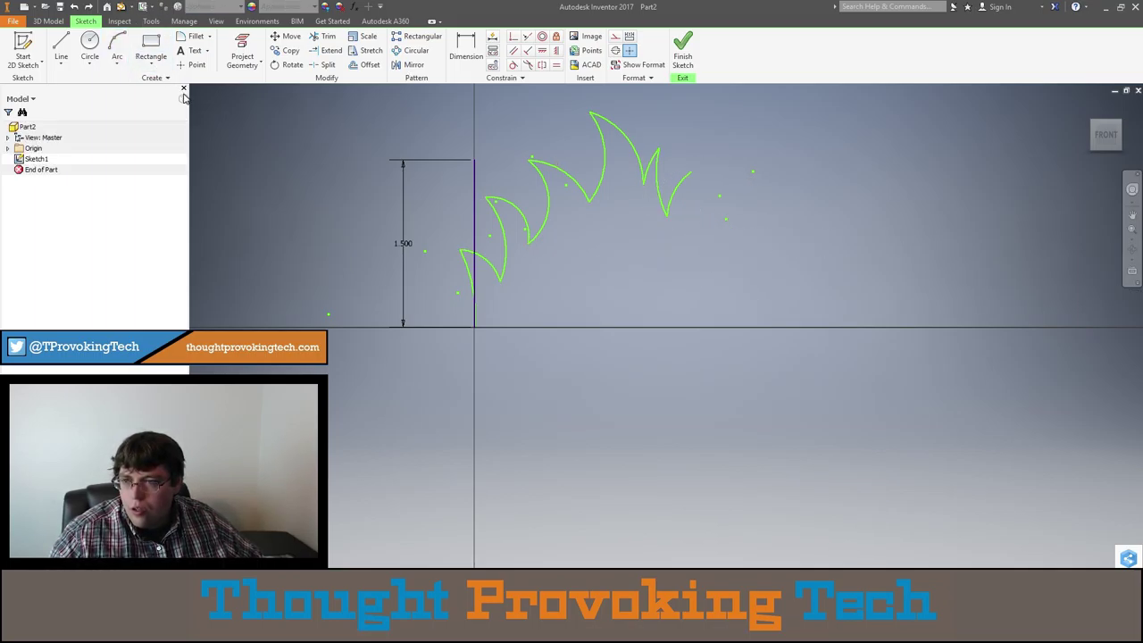
Redraw the rising arc from the chain's open end slightly farther right, and add an arc falling from its tip.
click(117, 49)
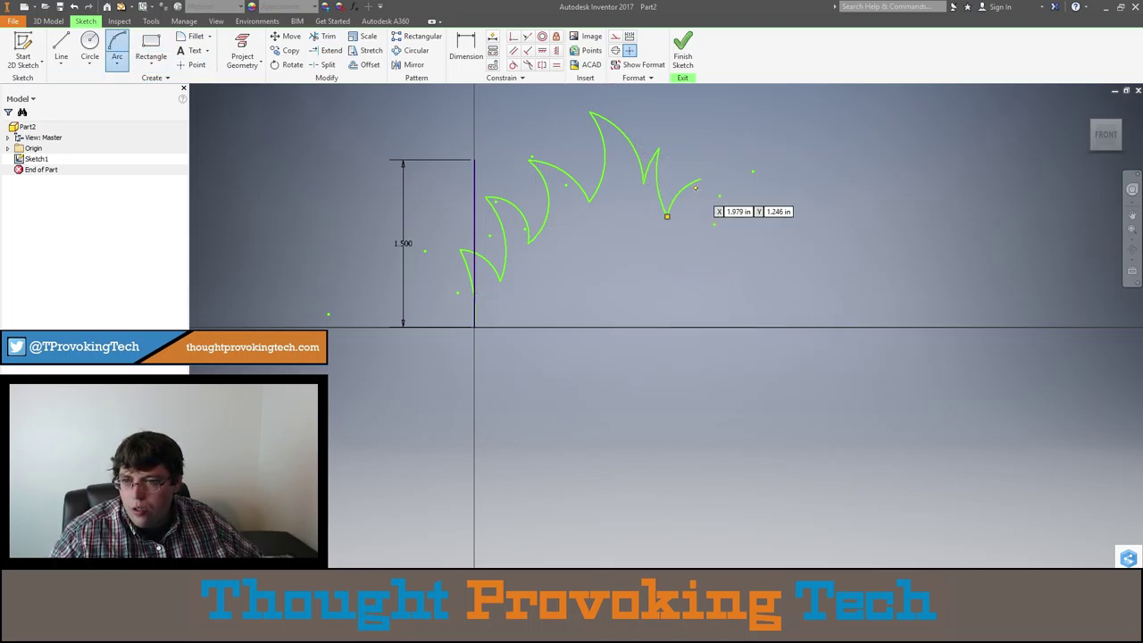
click(700, 180)
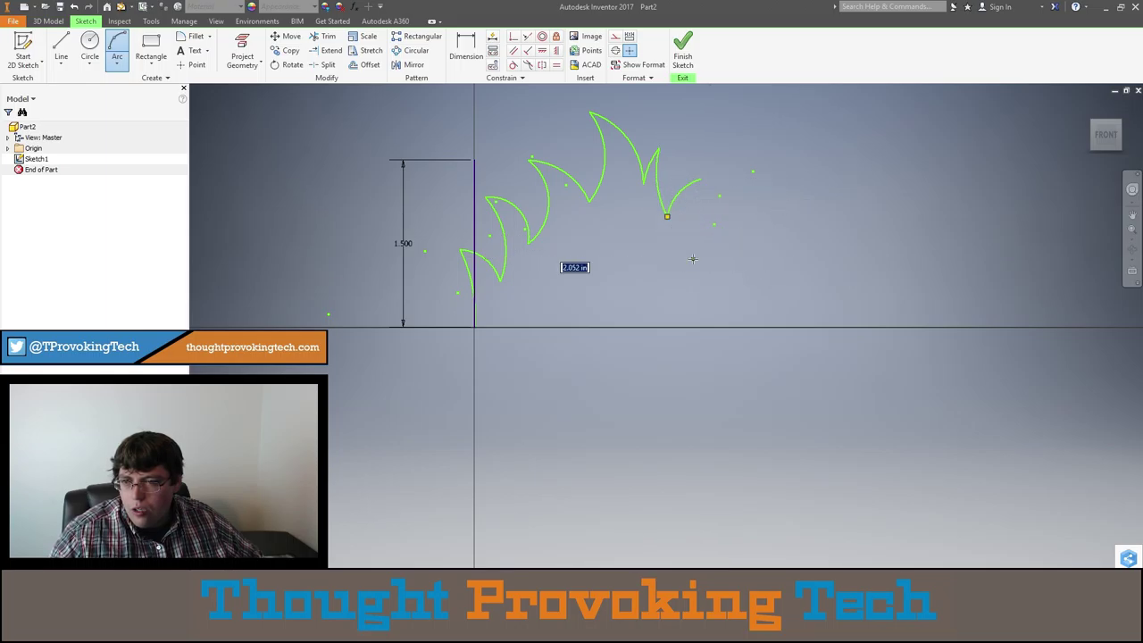
click(697, 258)
Draw the next spike with one arc rising right from the chain's end and one curving down toward the horizontal axis.
click(692, 258)
click(728, 213)
click(728, 214)
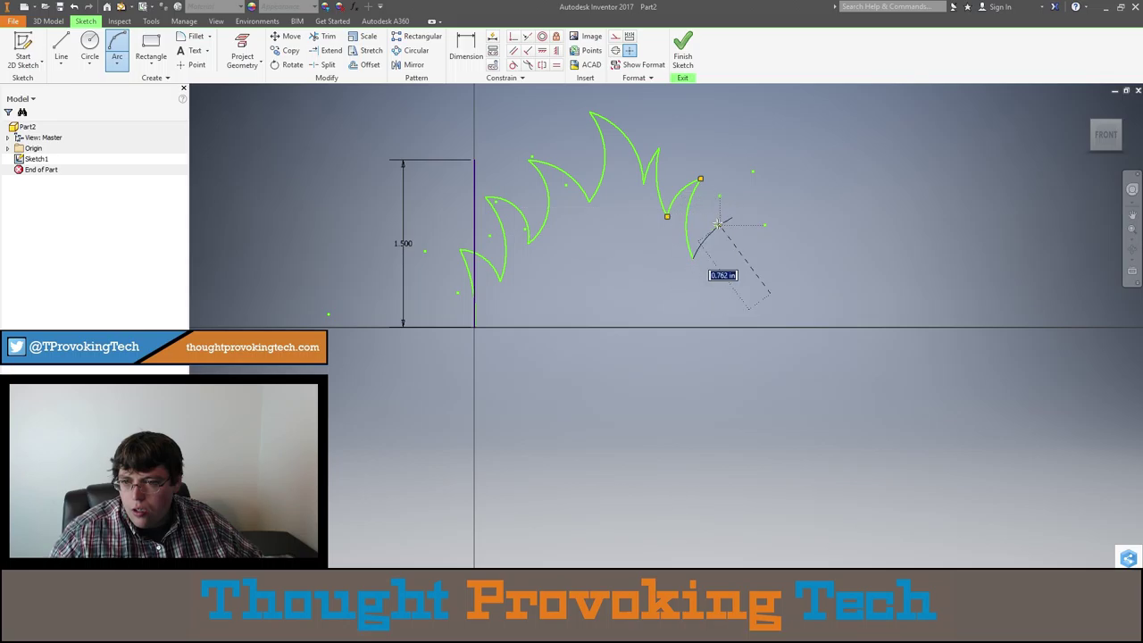
click(718, 224)
click(732, 218)
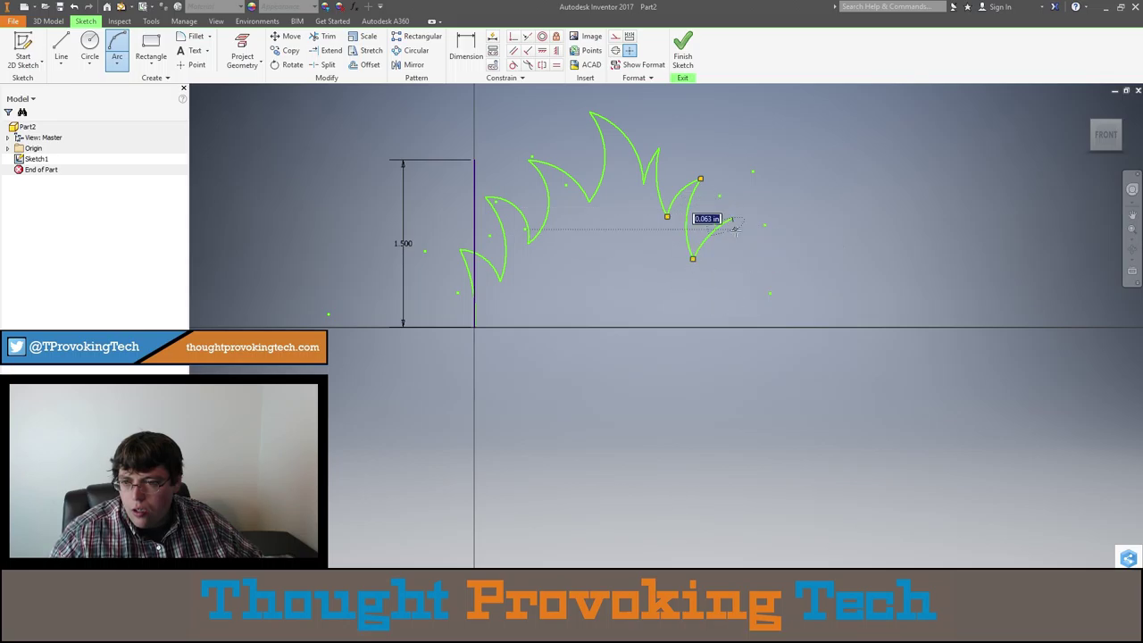
click(747, 286)
Try to close off the chain with a short rising arc and an arc falling to the horizontal axis, and undo both.
click(747, 286)
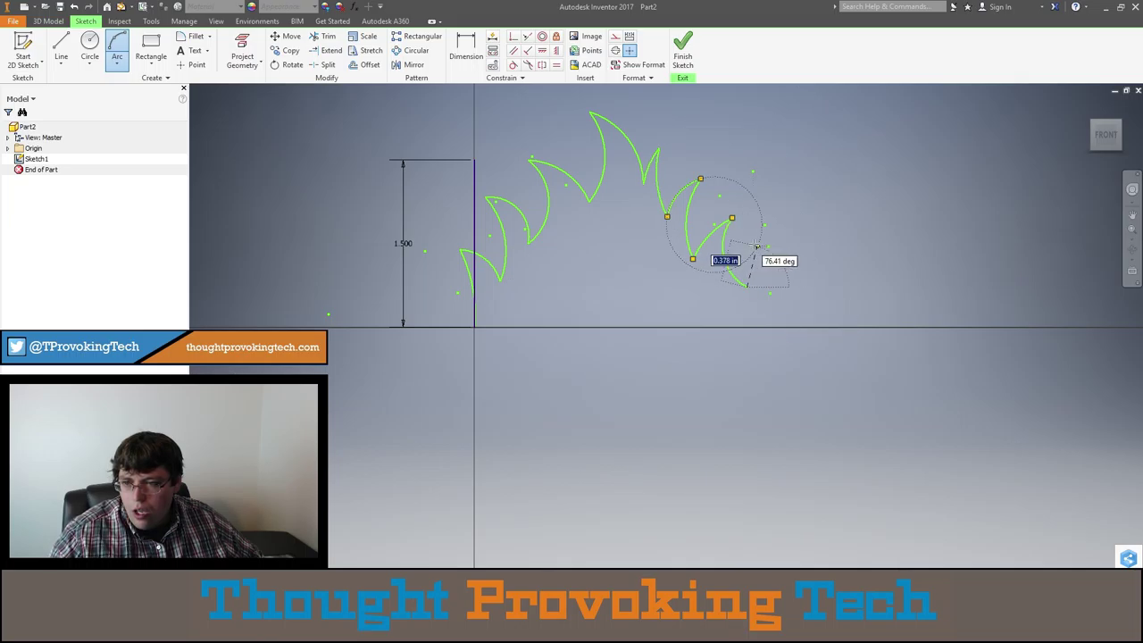
click(756, 246)
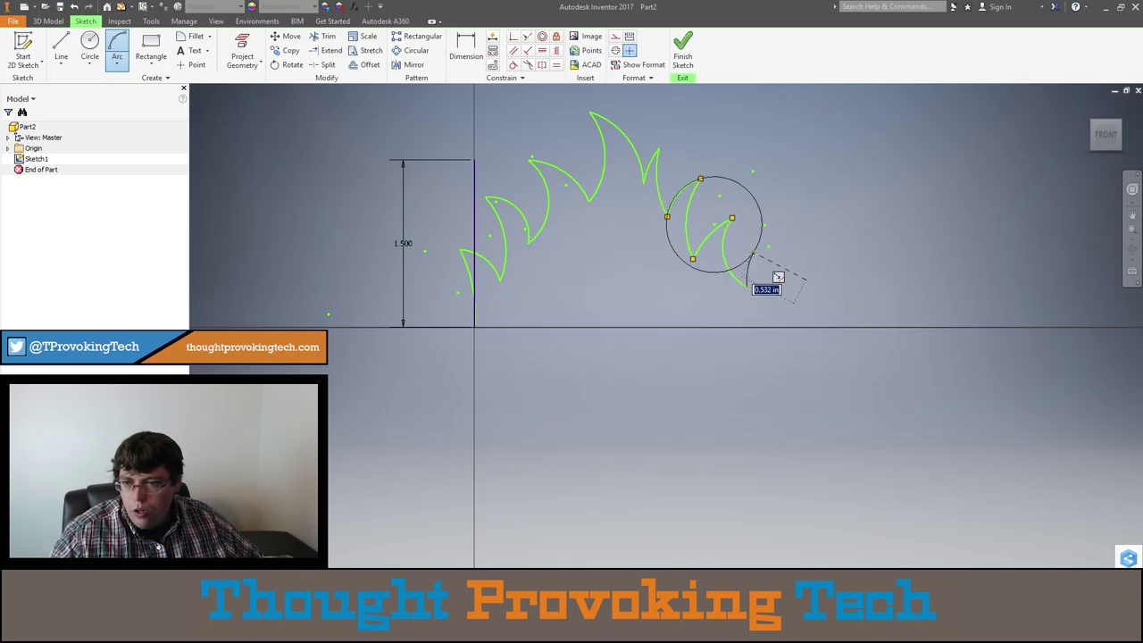
click(754, 254)
click(758, 248)
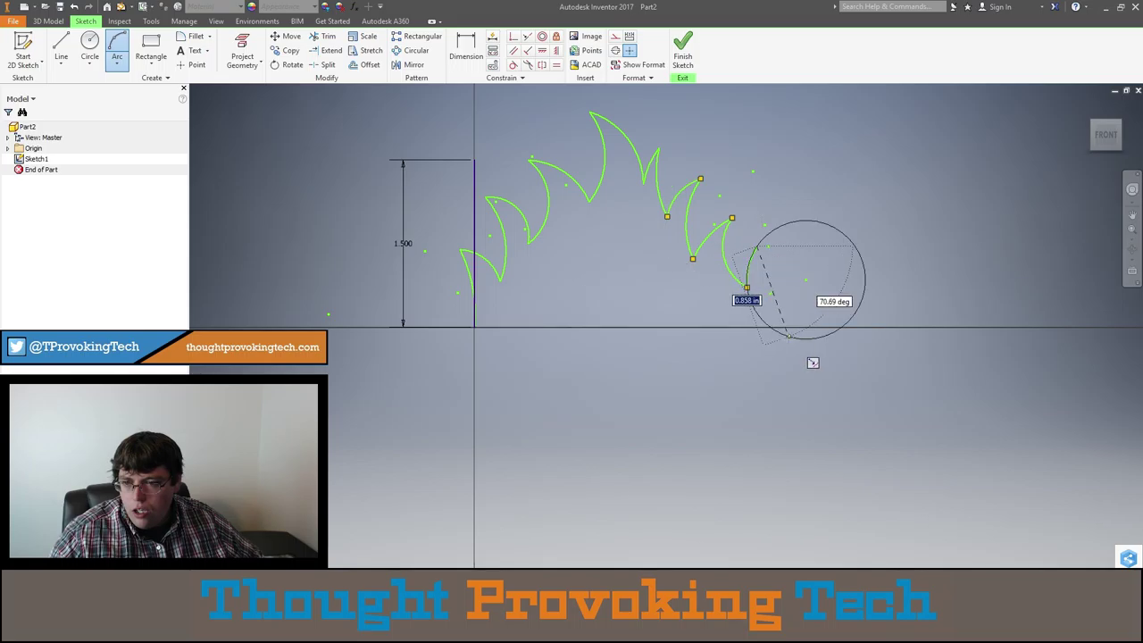
click(779, 327)
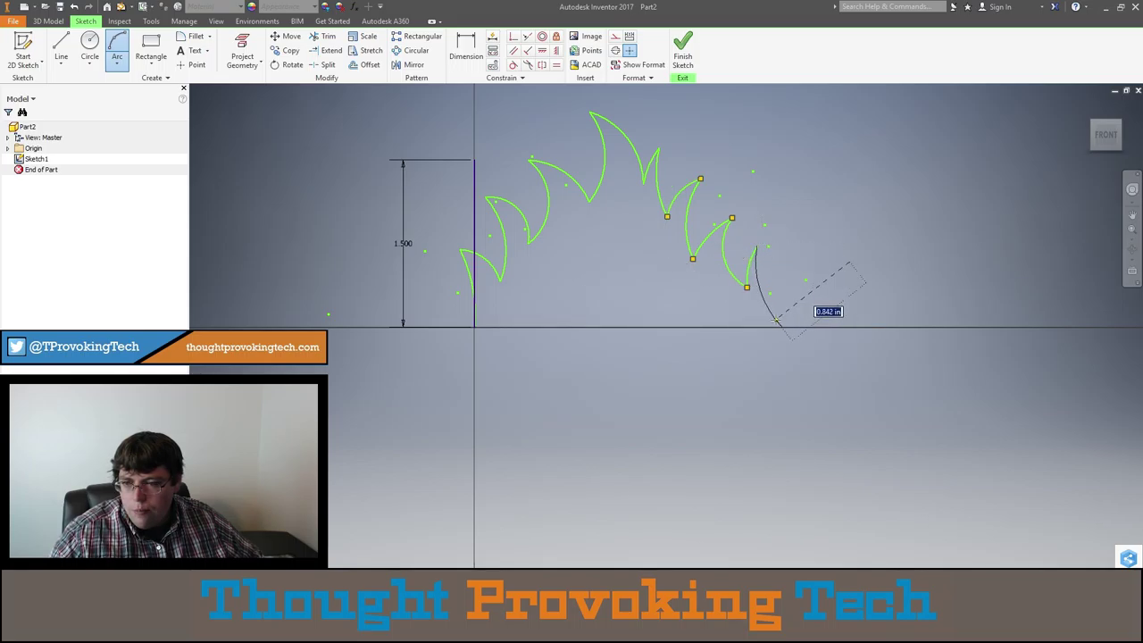
click(776, 313)
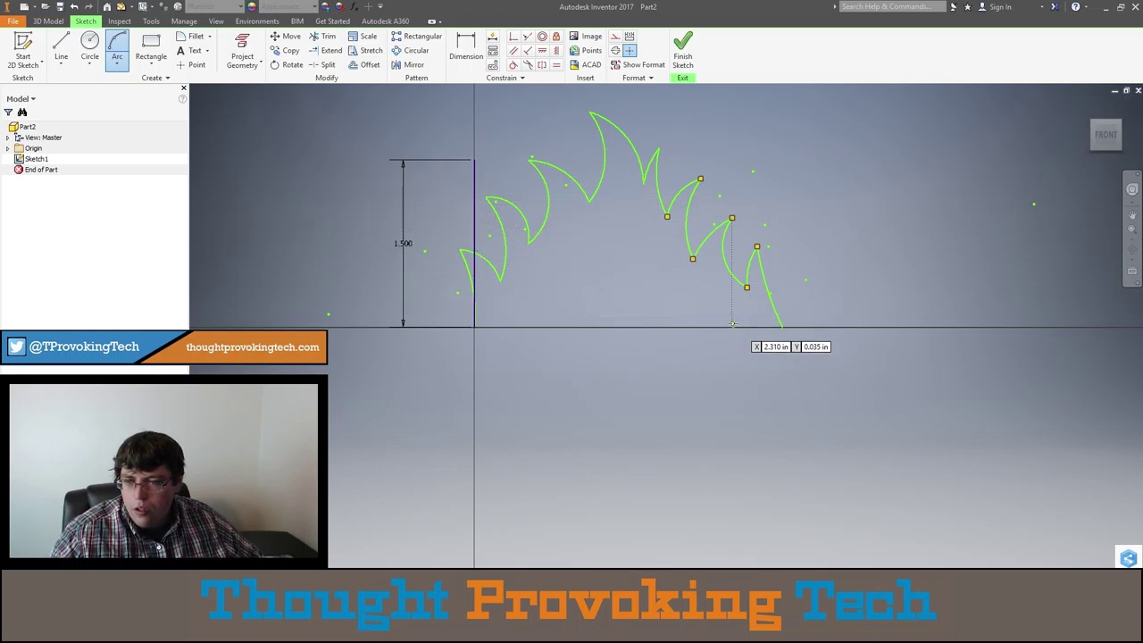
key(Escape)
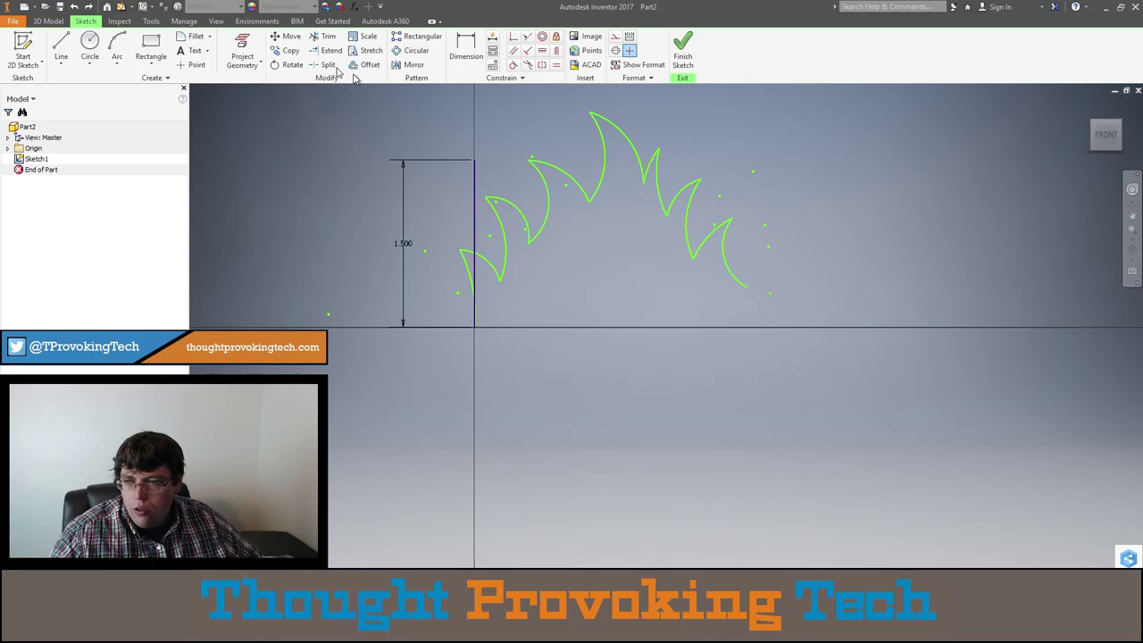
Try a wider arc rising right from the chain's lower right end, and undo it.
click(117, 46)
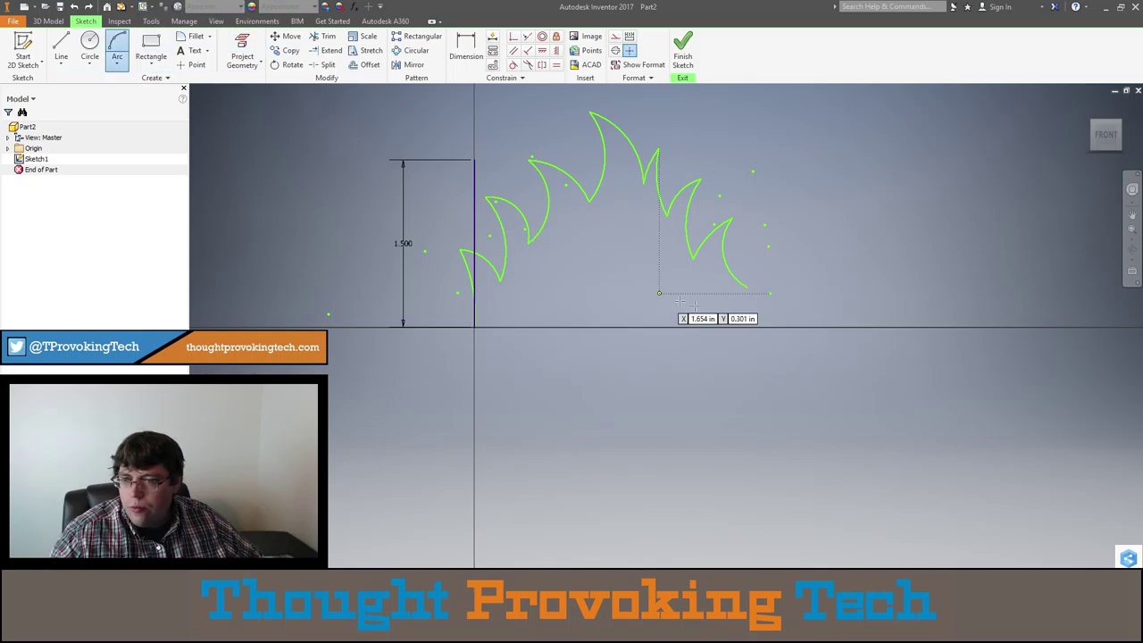
click(746, 287)
click(777, 246)
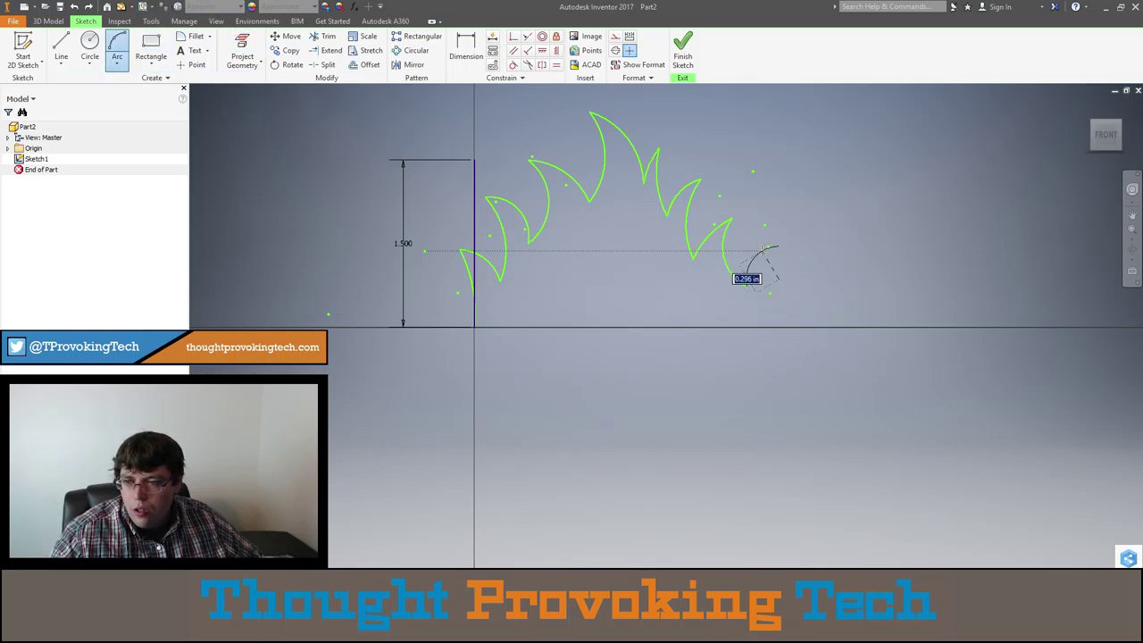
click(765, 255)
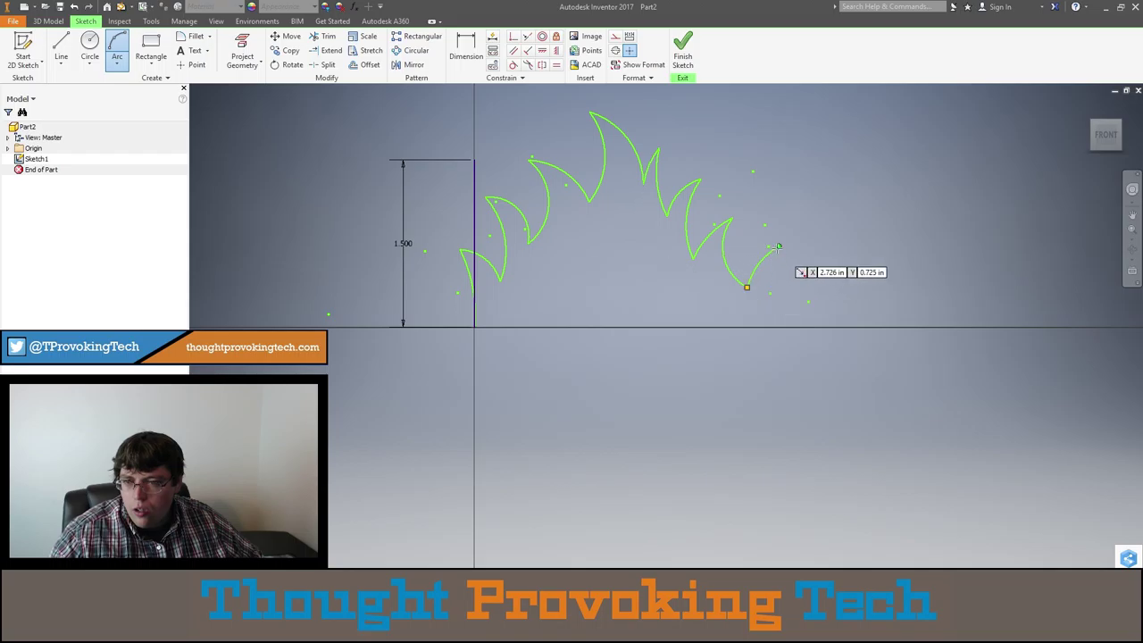
key(Escape)
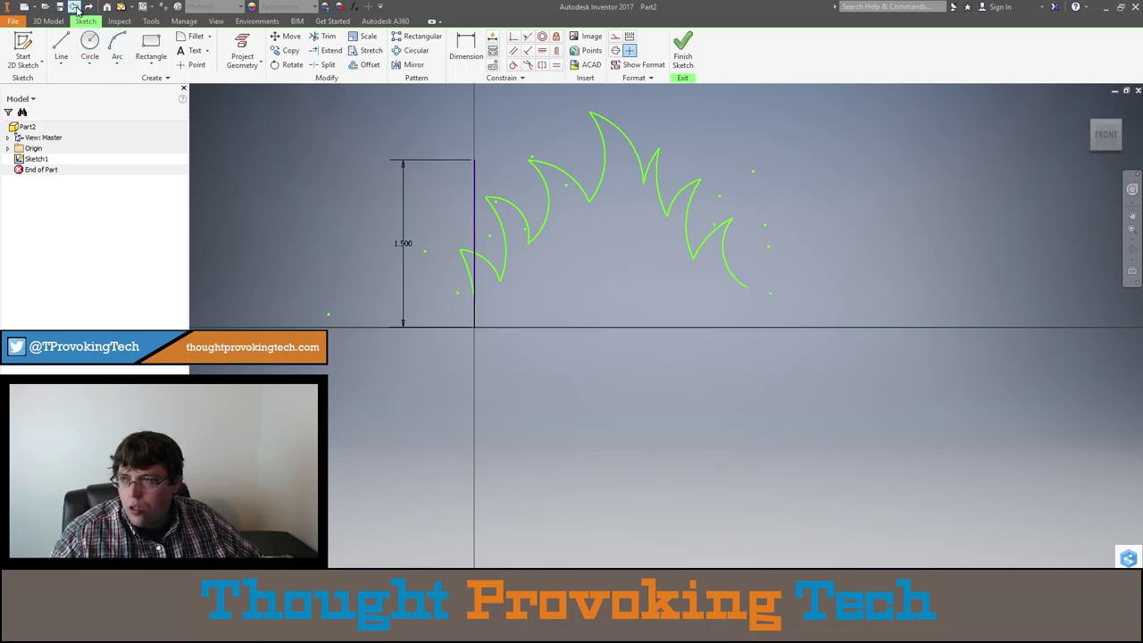
Try a short arc rising from the chain's lower right end and a wide arc falling from its tip to the horizontal axis.
click(117, 45)
click(747, 287)
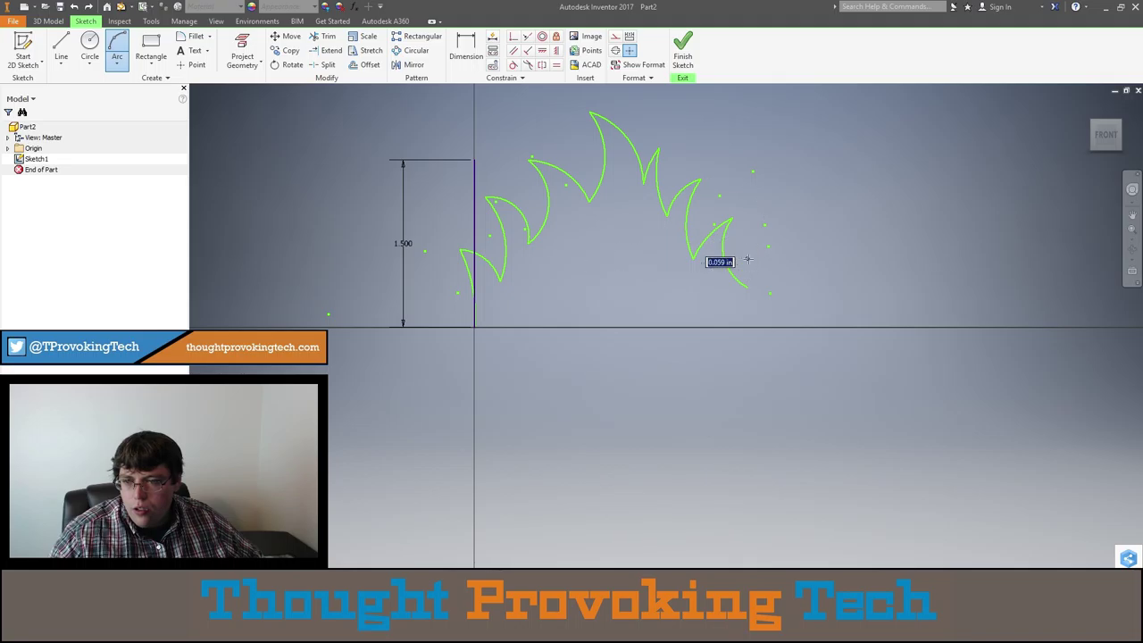
click(747, 259)
click(741, 265)
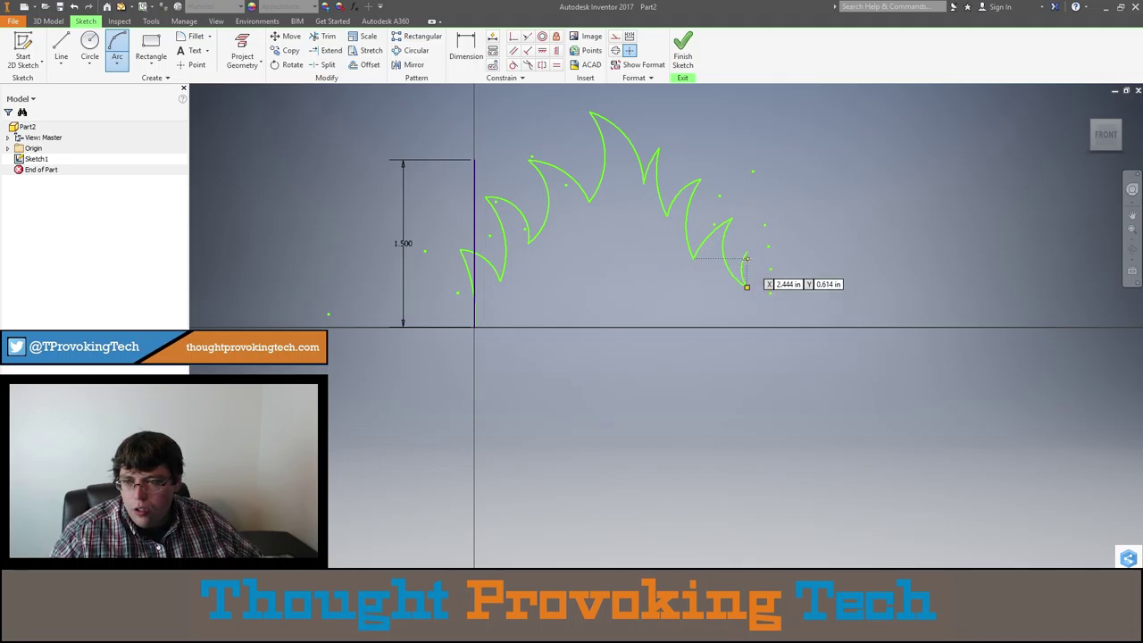
click(748, 252)
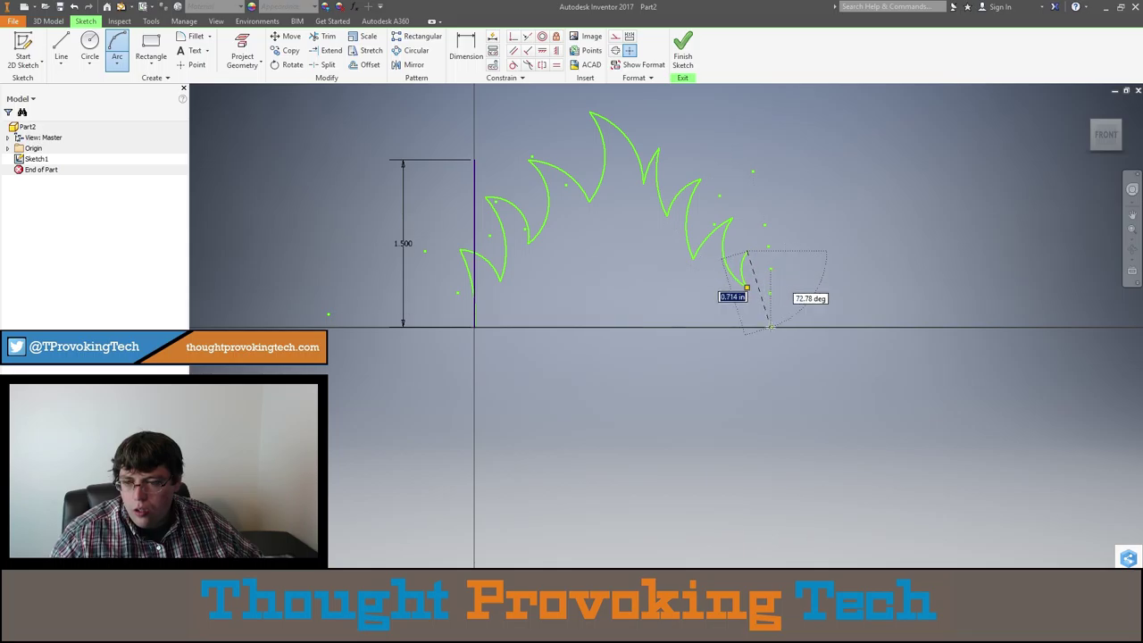
click(765, 318)
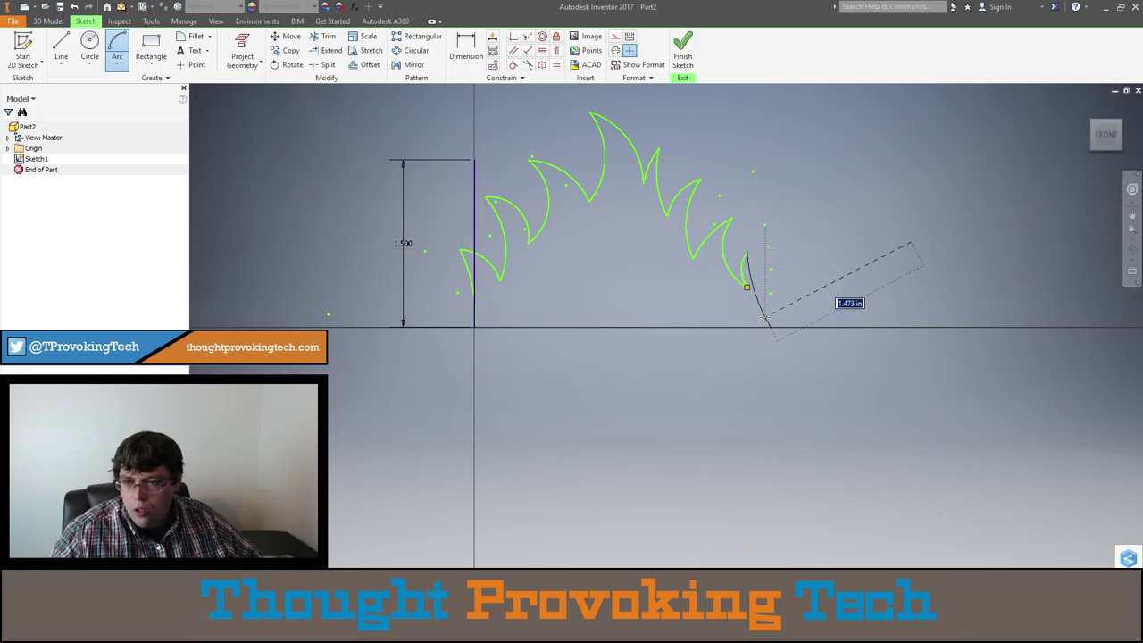
key(Escape)
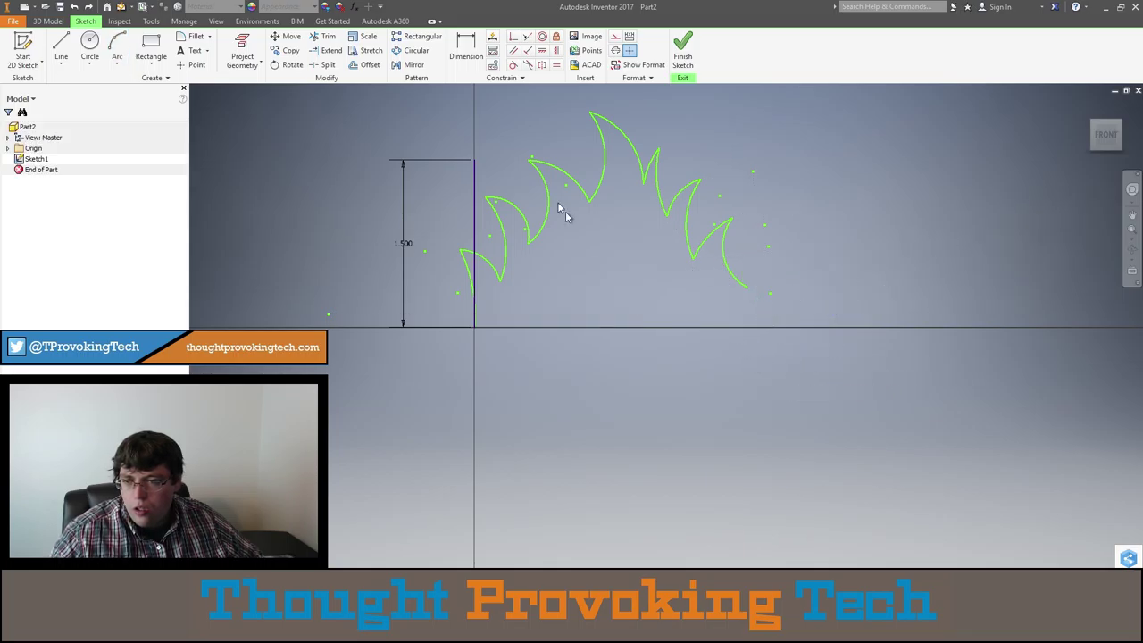
Draw an arc of about 0.7 in radius from the chain's lower right end down to the horizontal axis, bulging outward.
click(117, 49)
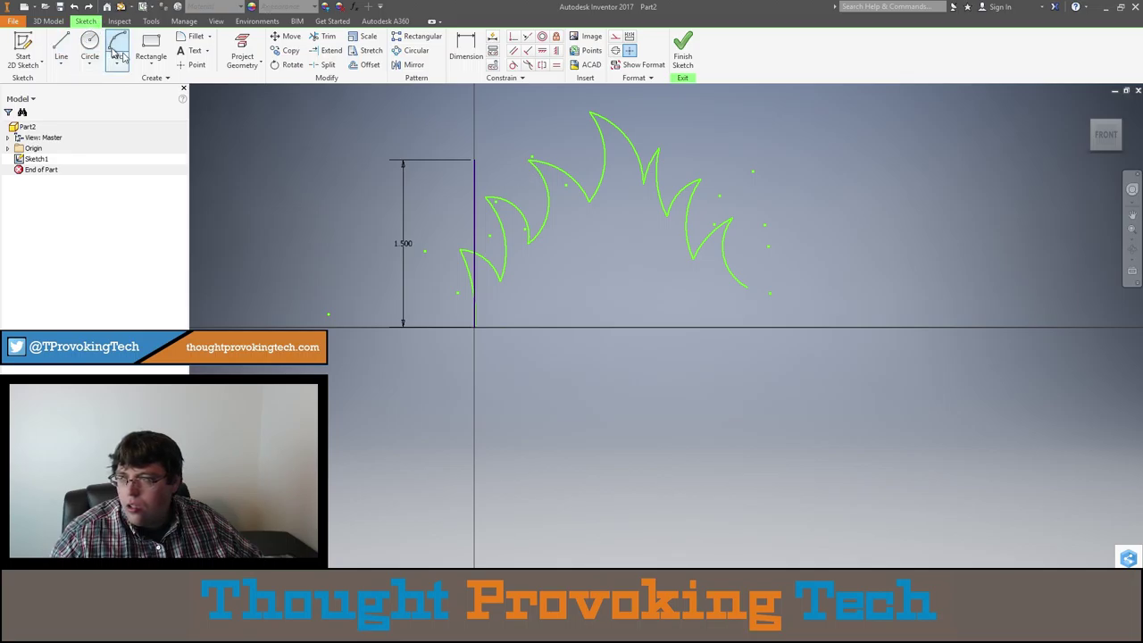
click(746, 286)
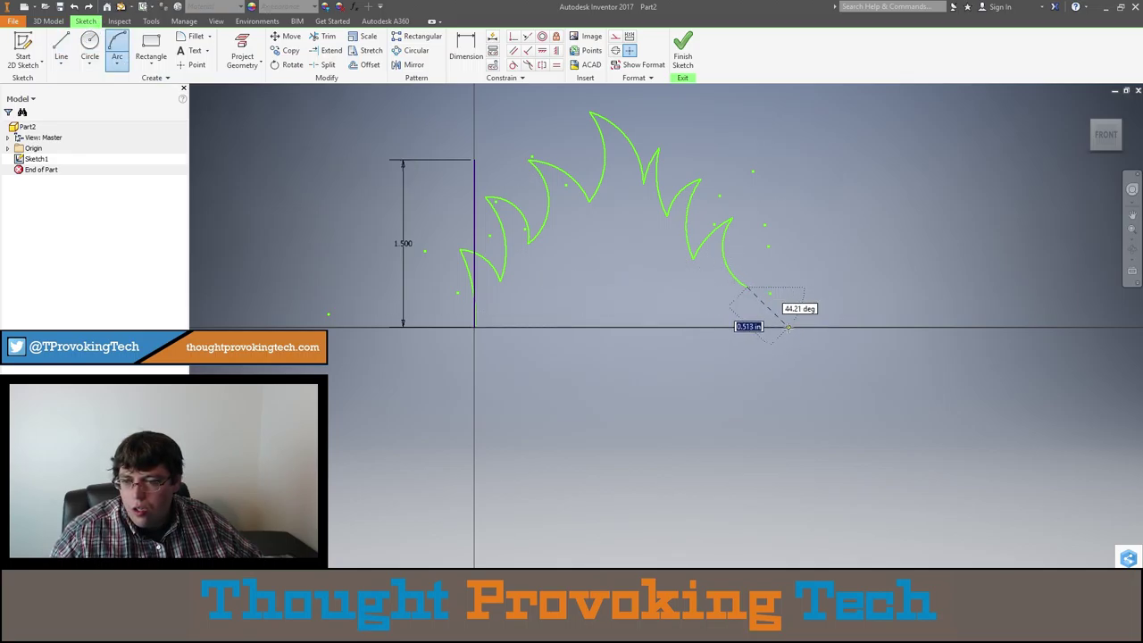
click(788, 326)
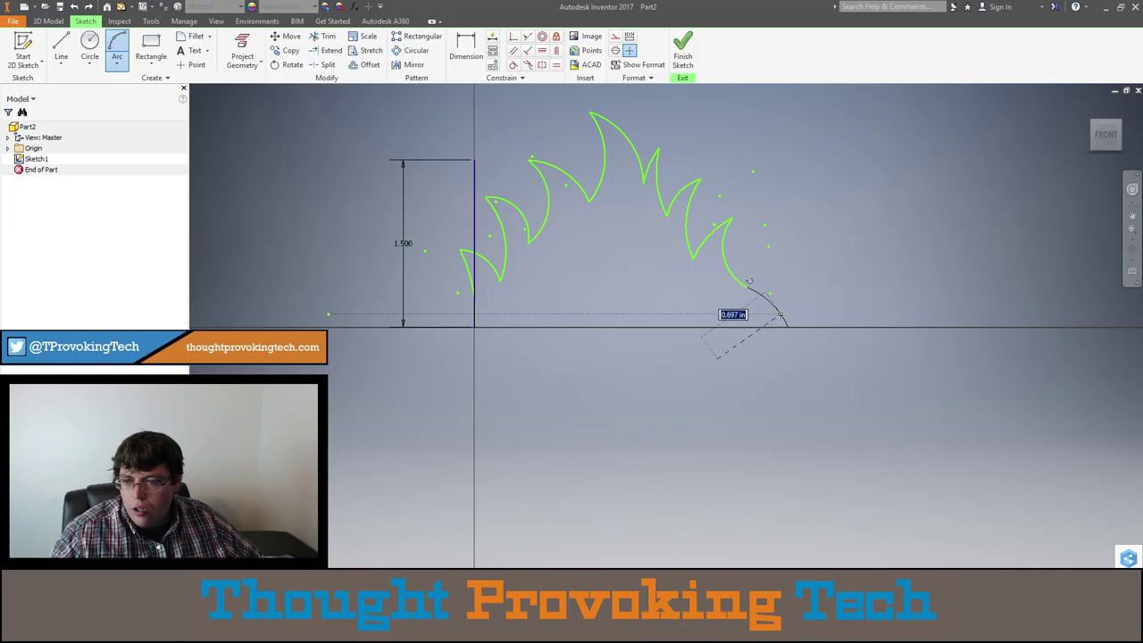
click(780, 315)
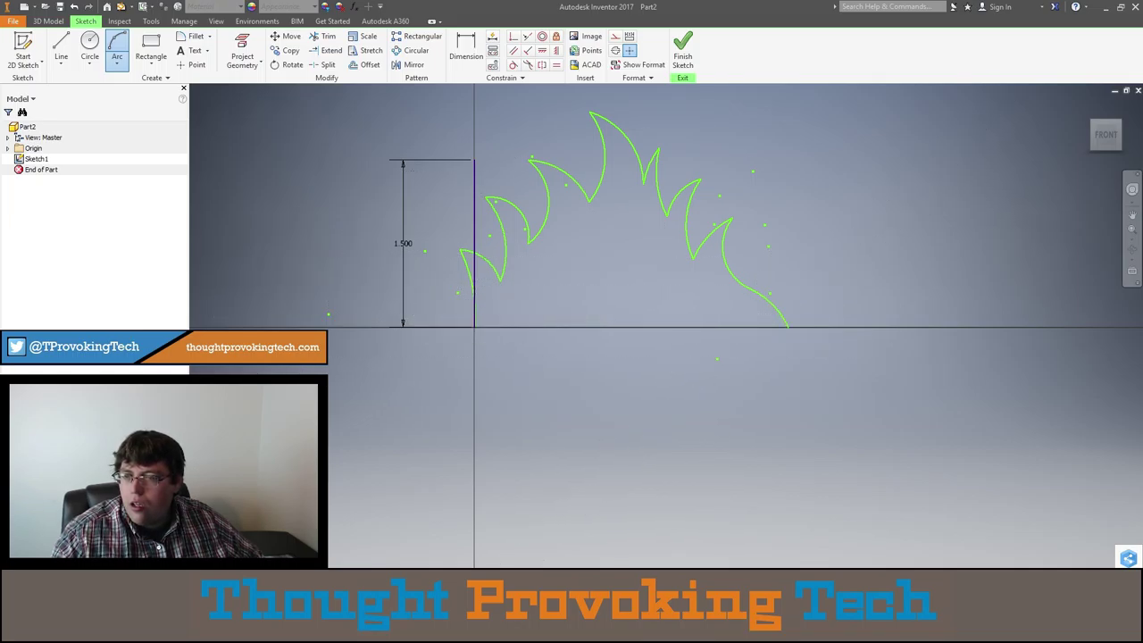
key(Escape)
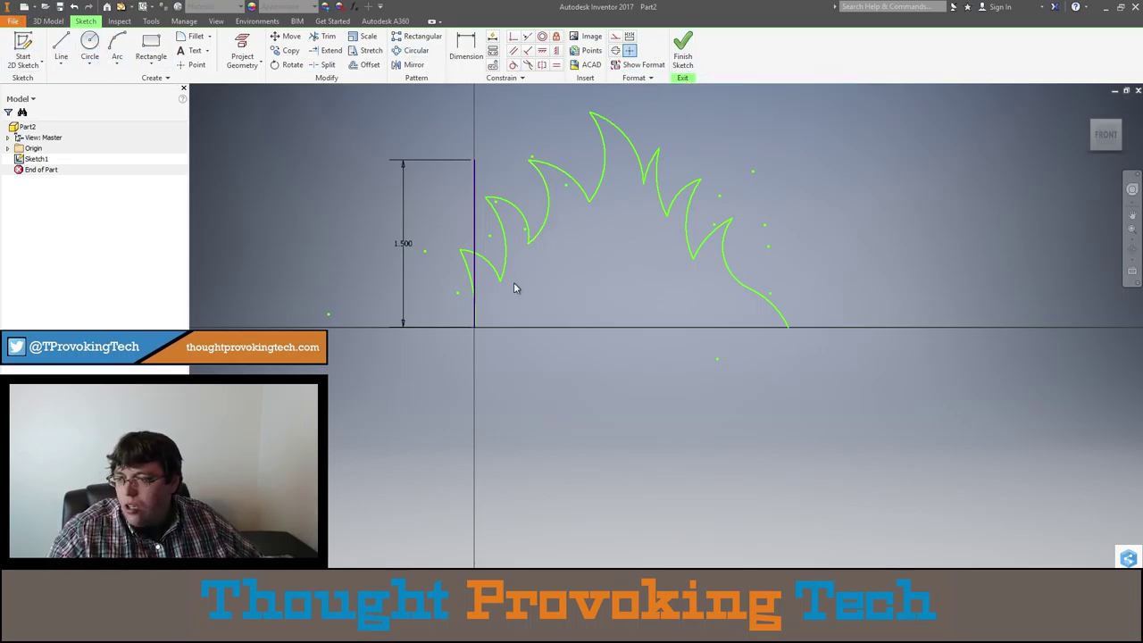
Try an outward-bulging arc of about 0.45 in radius from the lower part of the outline's first arc down to the horizontal axis.
click(115, 45)
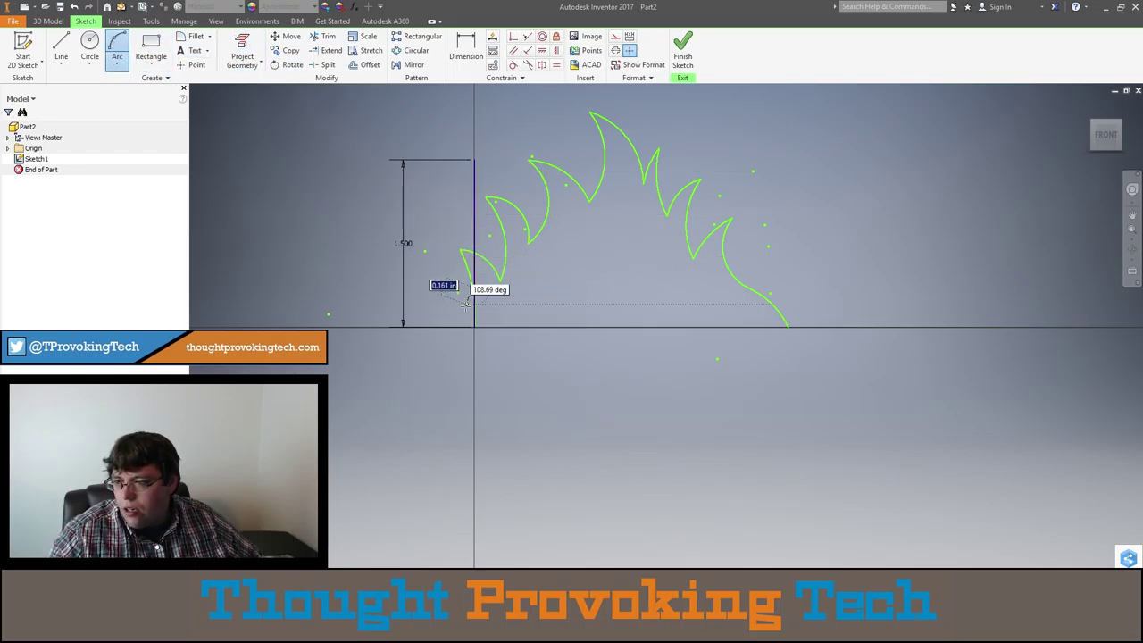
click(472, 287)
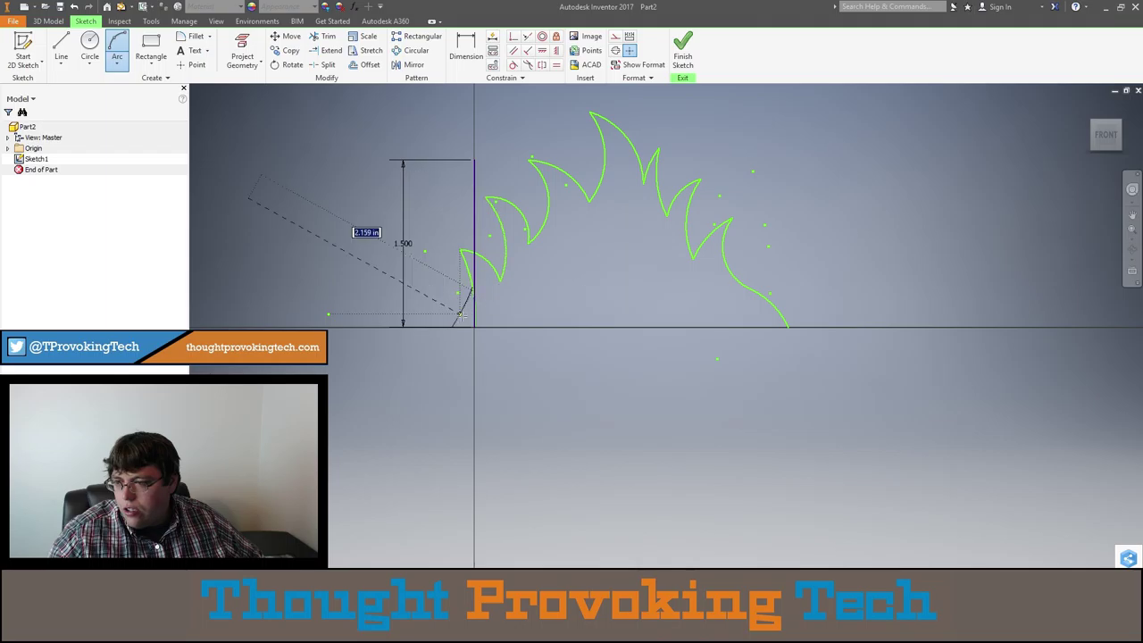
click(448, 313)
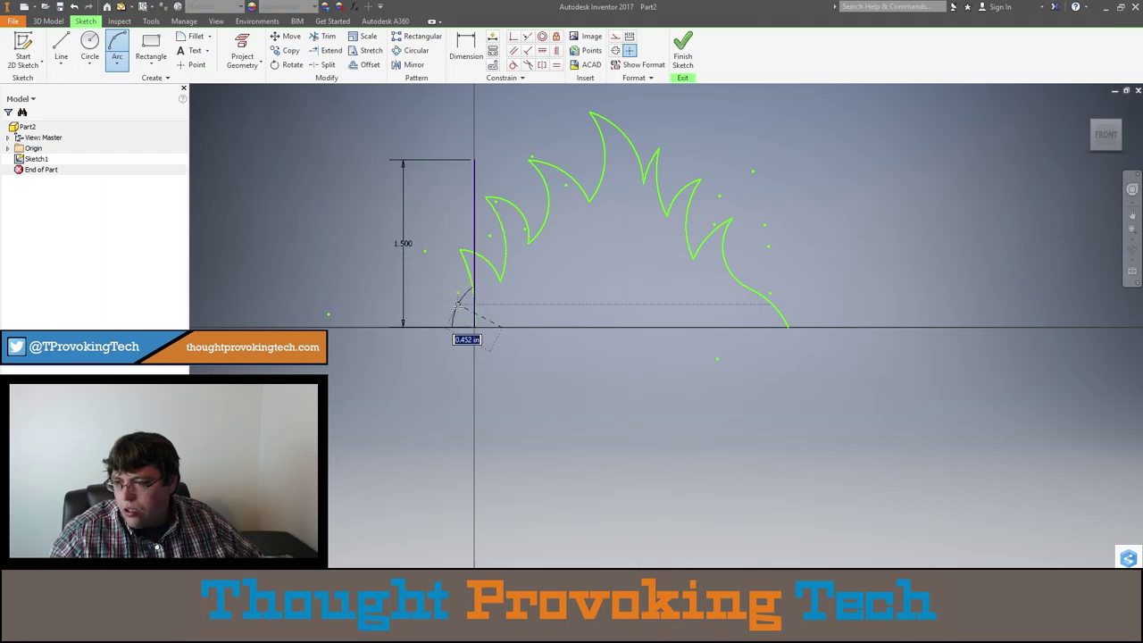
click(456, 305)
scroll(486, 322, up, 5)
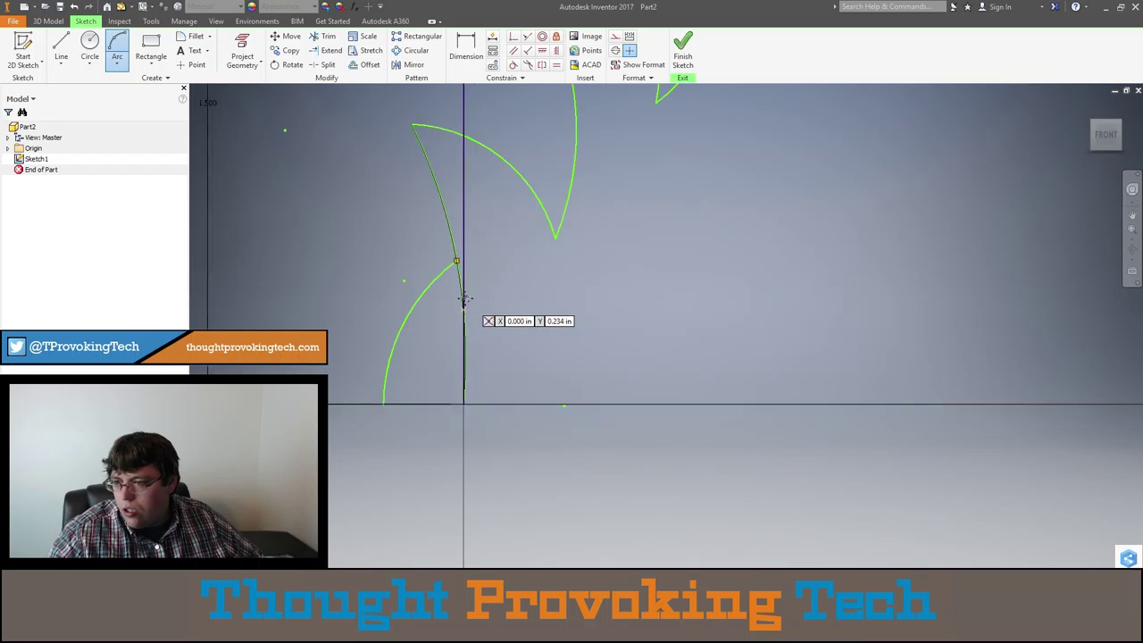
scroll(603, 320, down, 3)
scroll(616, 317, down, 3)
scroll(626, 318, up, 4)
scroll(765, 331, up, 3)
scroll(715, 334, down, 5)
mouse_move(777, 357)
shift+middle_down()
mouse_move(929, 357)
mouse_move(774, 350)
shift+middle_up()
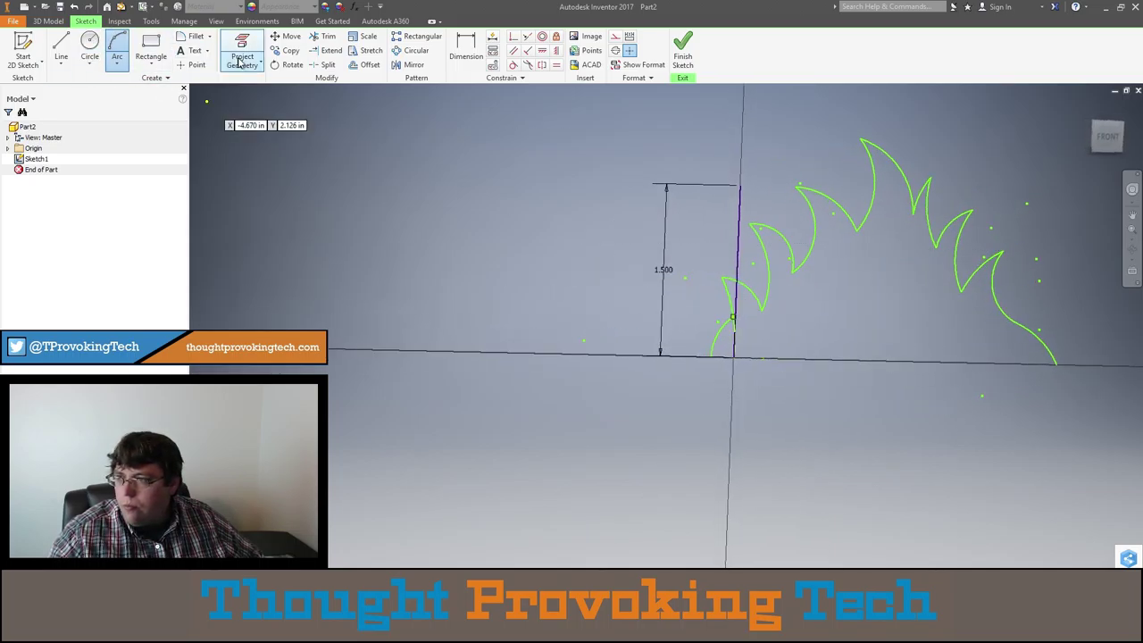
Try trimming the outline's first arc below the newly added arc and deleting the leftover geometry near the origin, and undo the changes.
click(324, 36)
scroll(695, 301, up, 5)
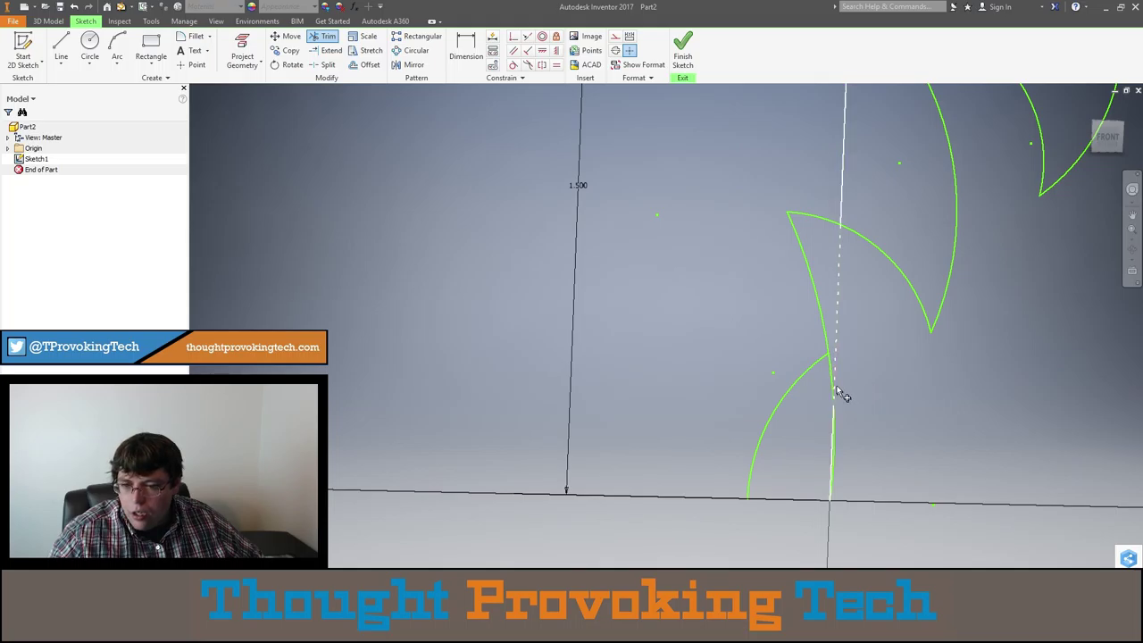
click(837, 390)
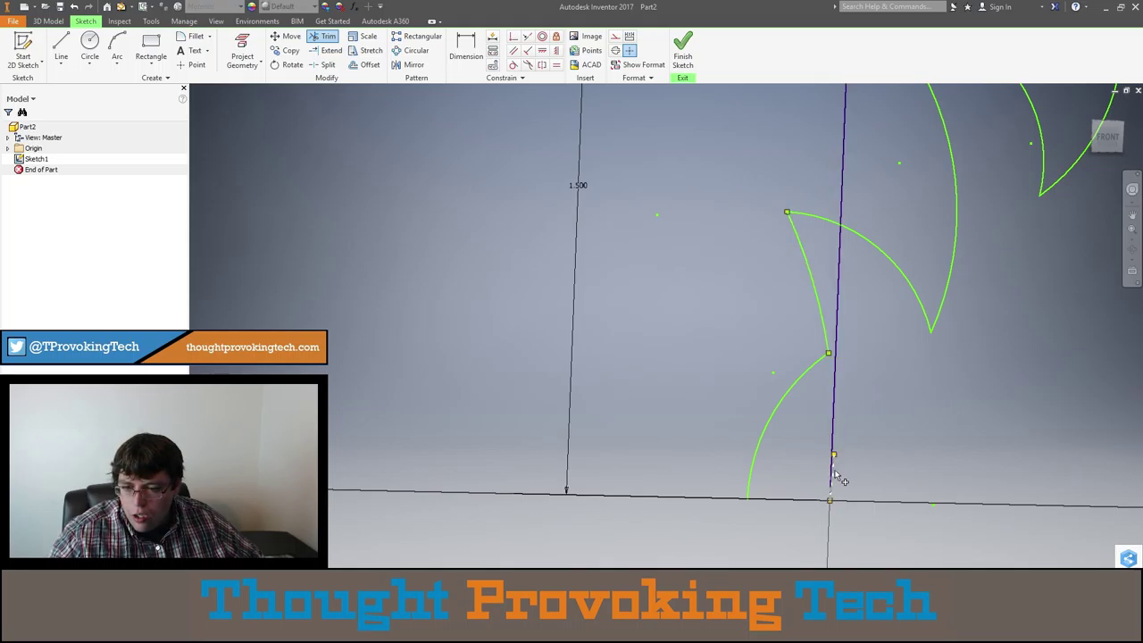
key(Escape)
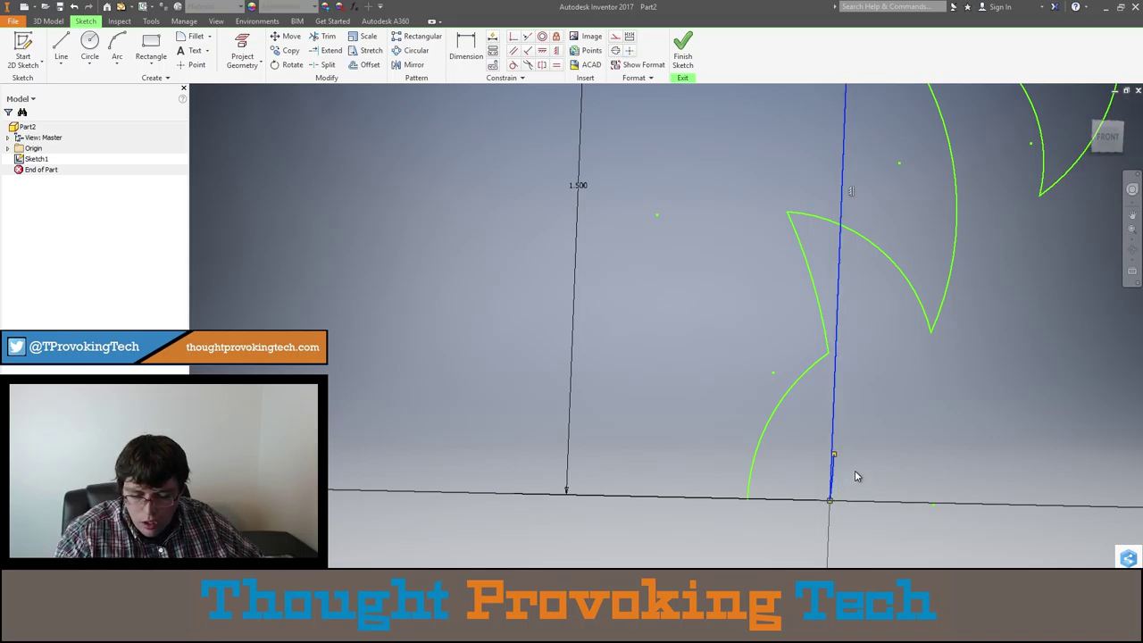
key(Delete)
scroll(850, 471, down, 5)
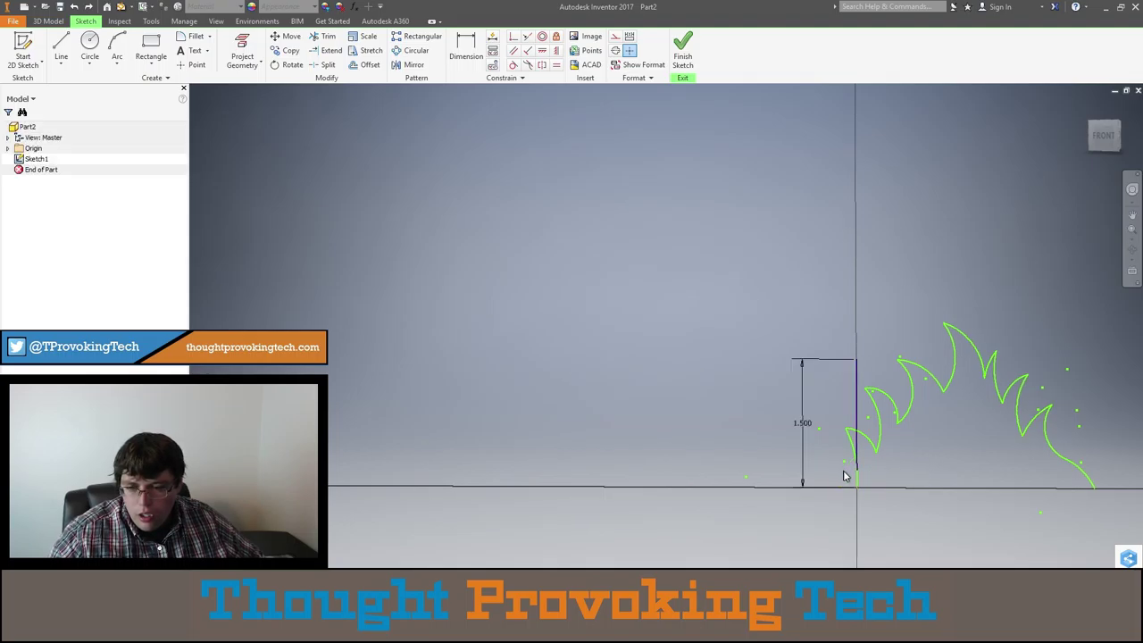
Close the outline with a horizontal line from the origin to the last arc's end on the axis, and finish the sketch.
click(61, 45)
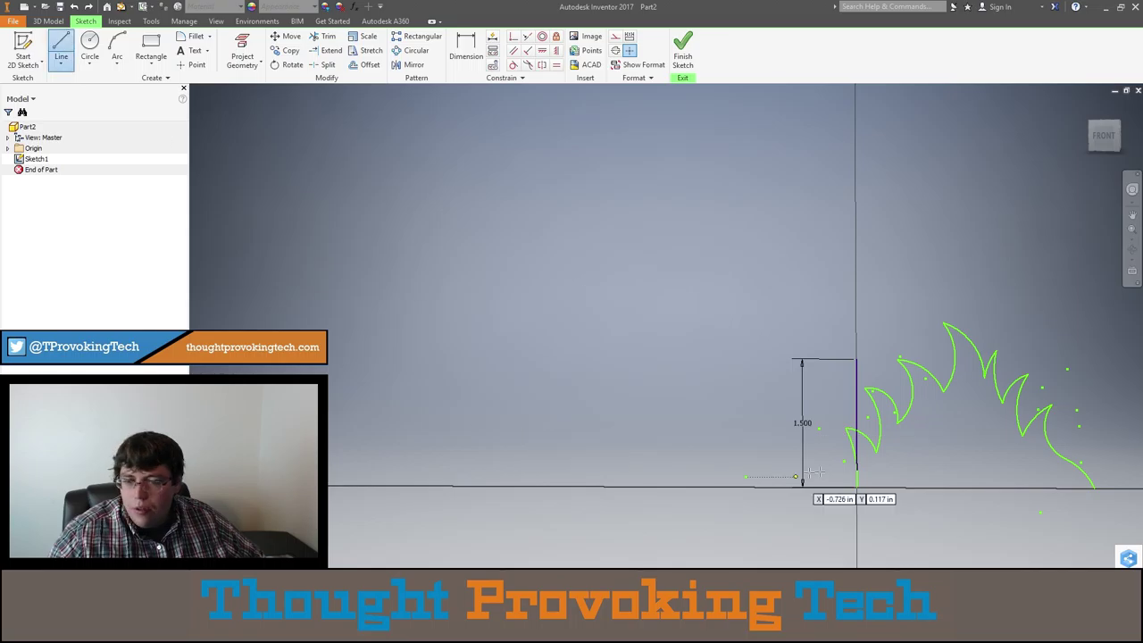
click(856, 486)
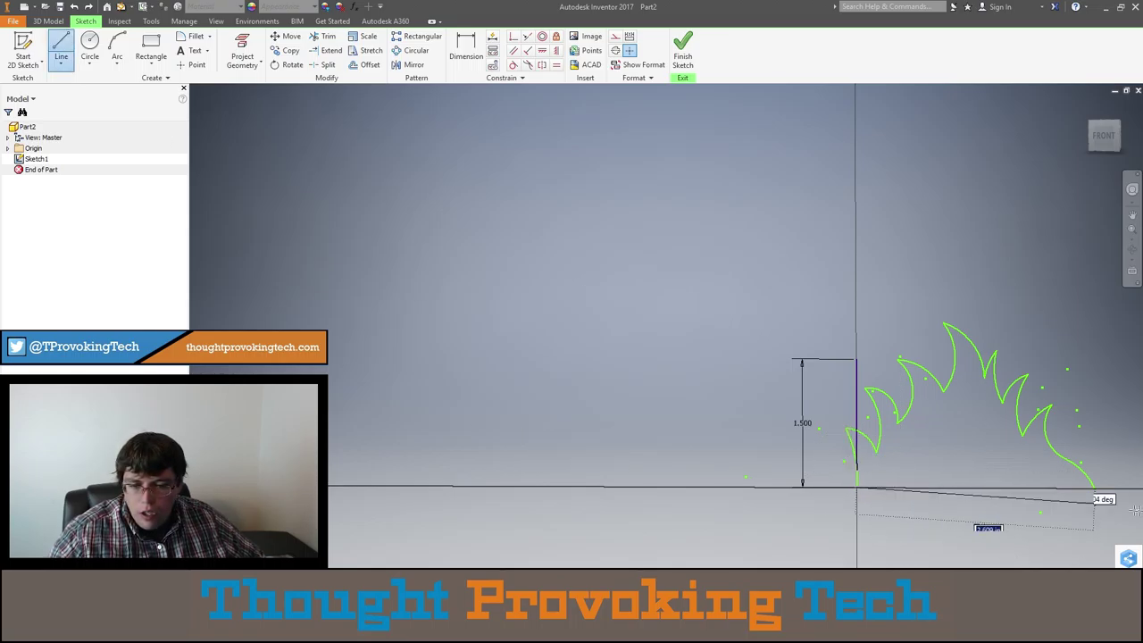
click(1094, 489)
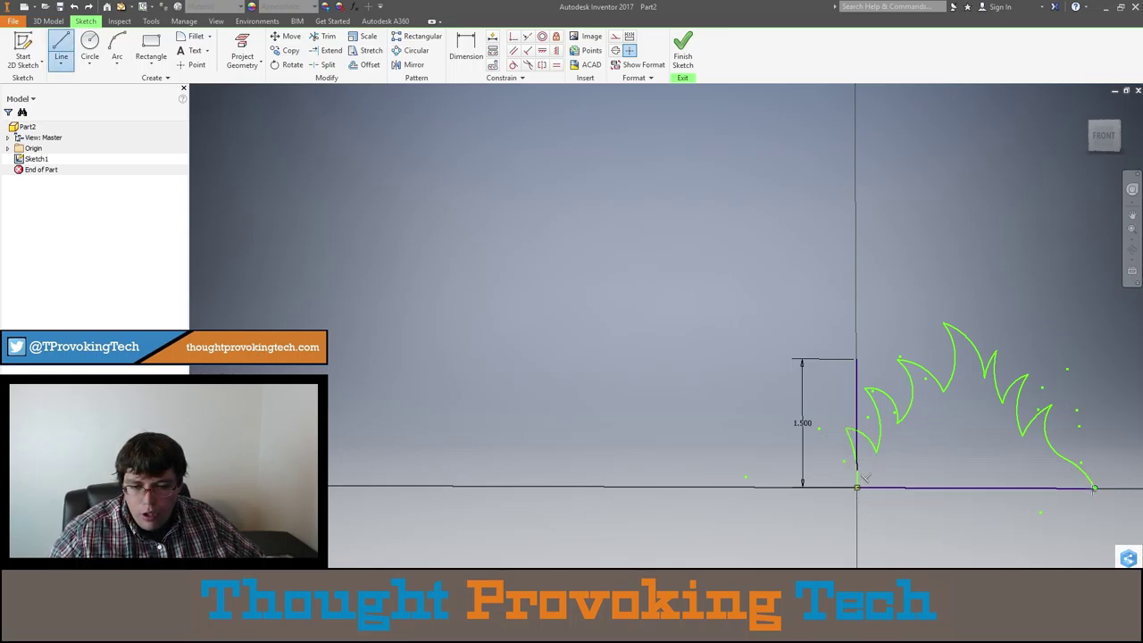
click(682, 50)
Extrude the closed spiky profile by a distance of 1 in.
click(62, 45)
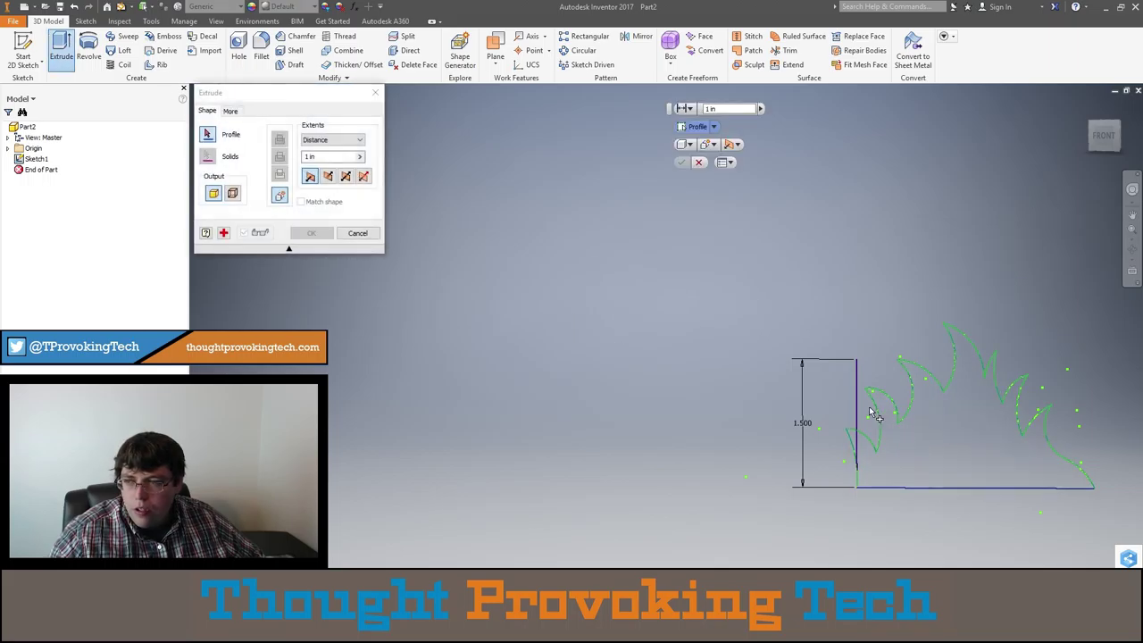
click(923, 453)
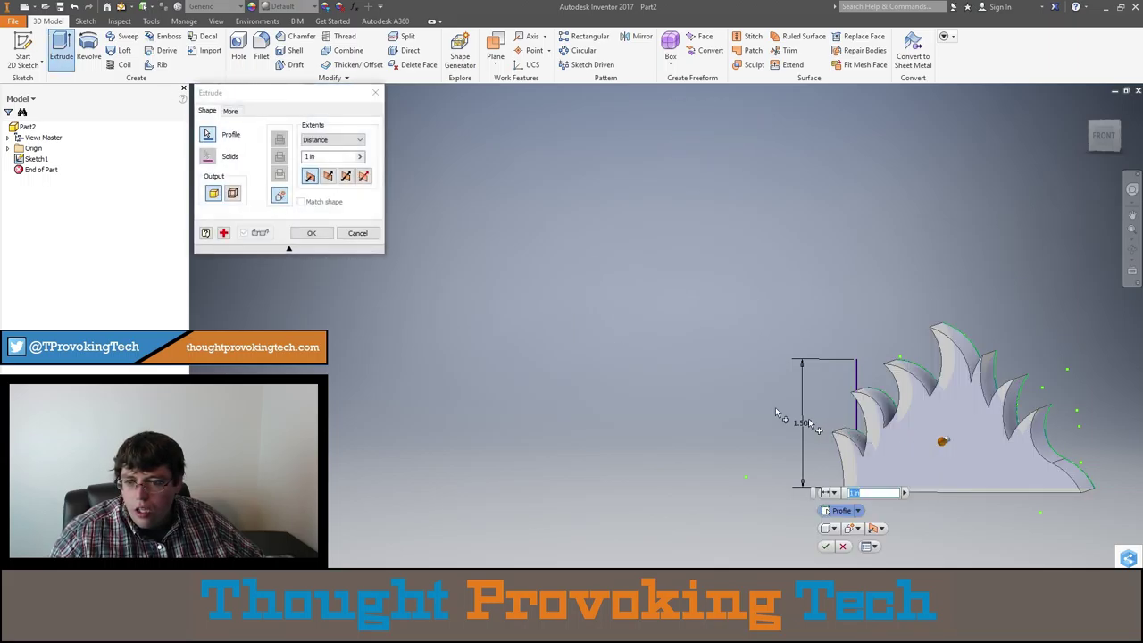
click(312, 233)
Start a new sketch on the front face of the extruded spiky body.
shift+middle_drag(814, 436, 997, 223)
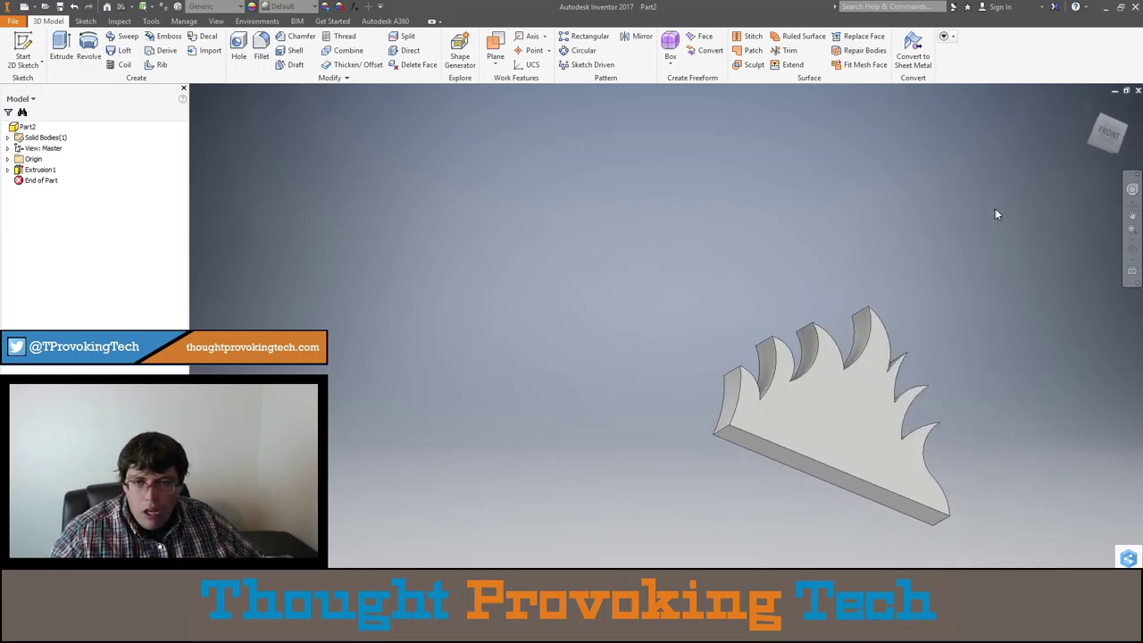
click(1104, 136)
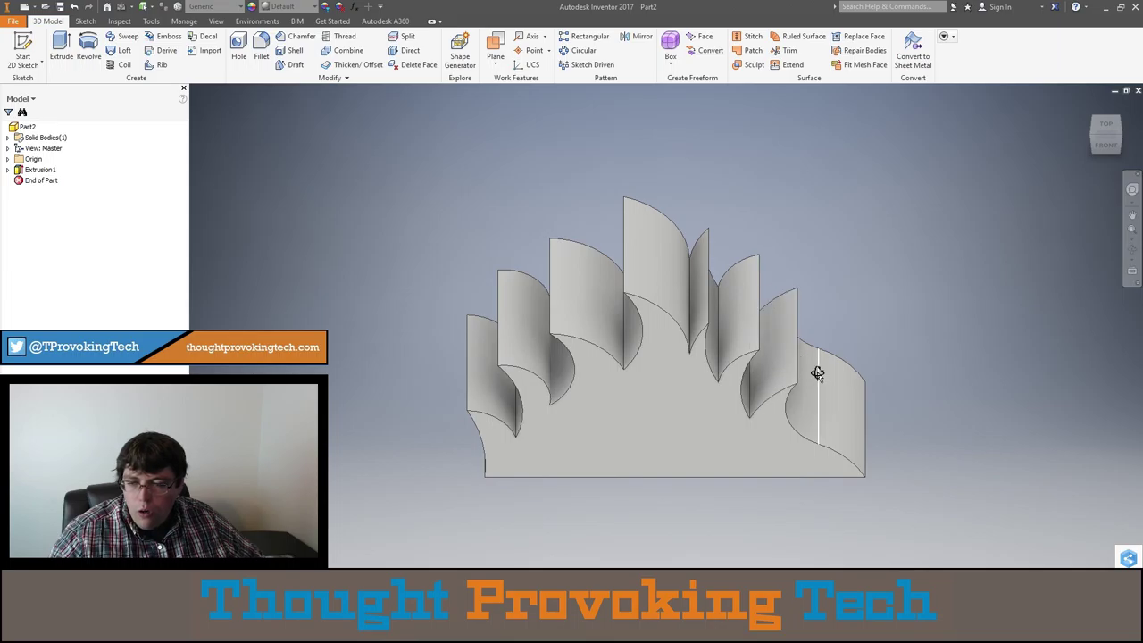
right_click(695, 425)
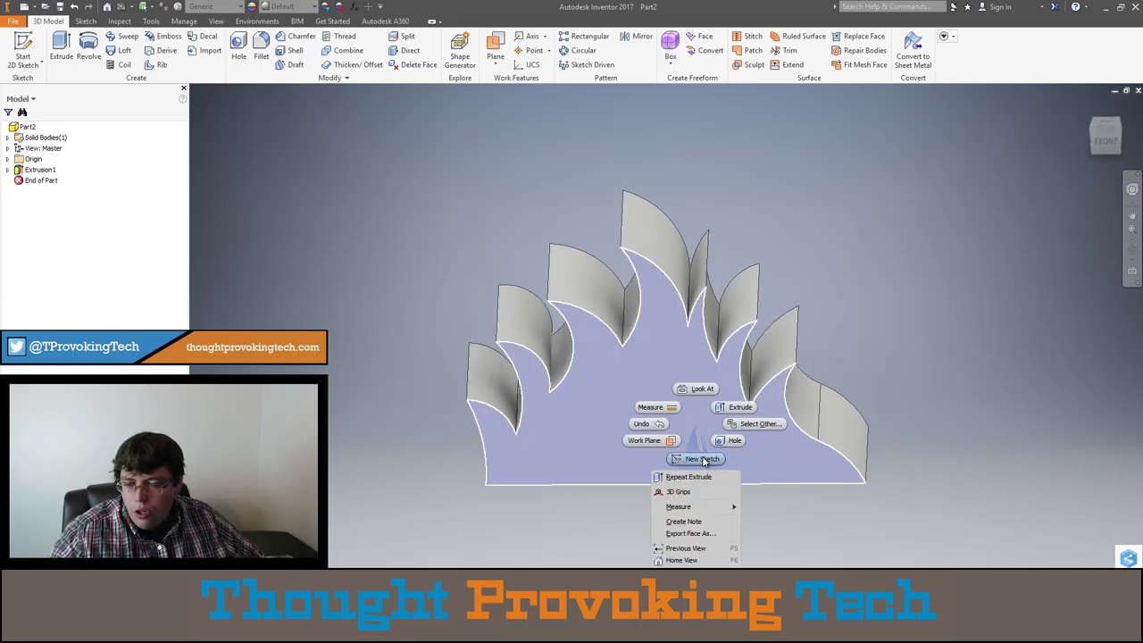
click(702, 459)
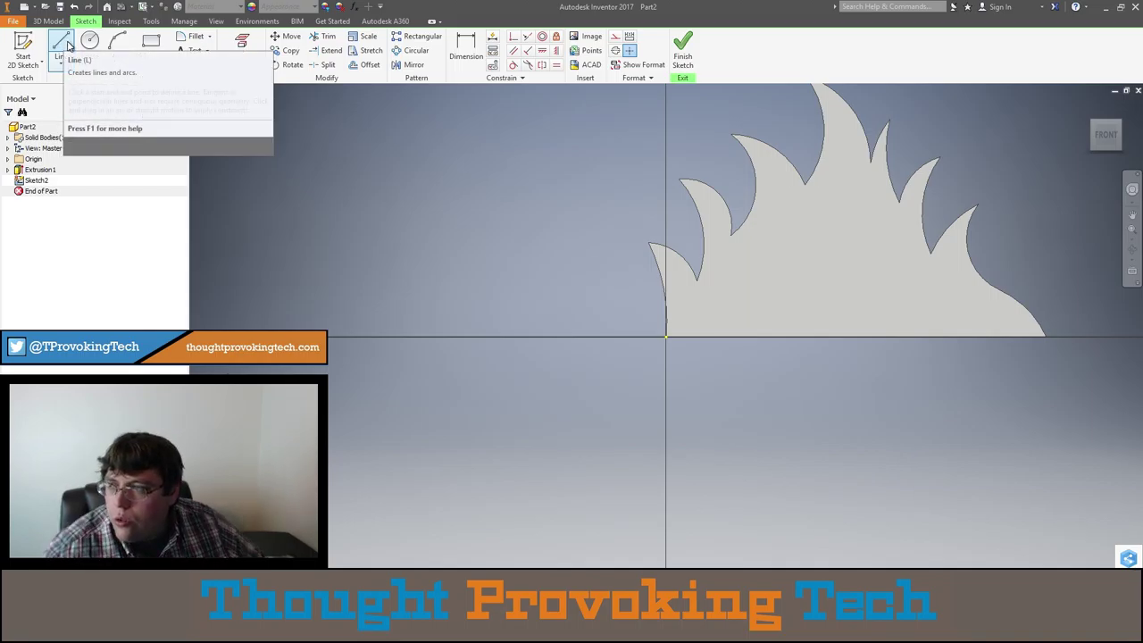
Draw an inner spike on the left part of the face with one arc curving down-left and one falling right from the shared tip.
click(117, 44)
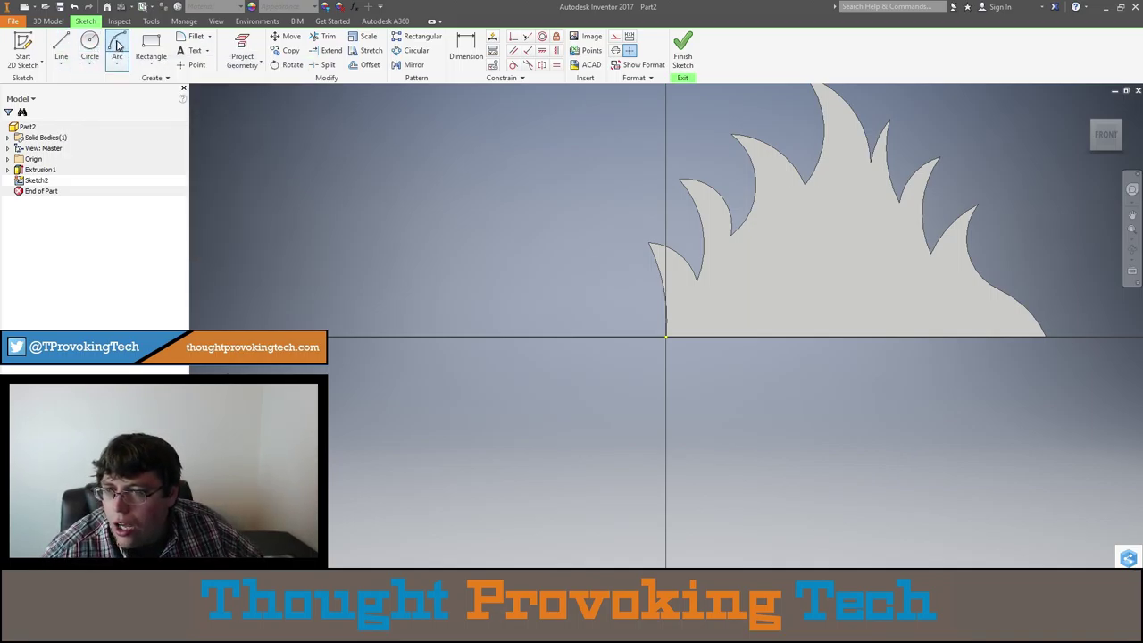
click(774, 196)
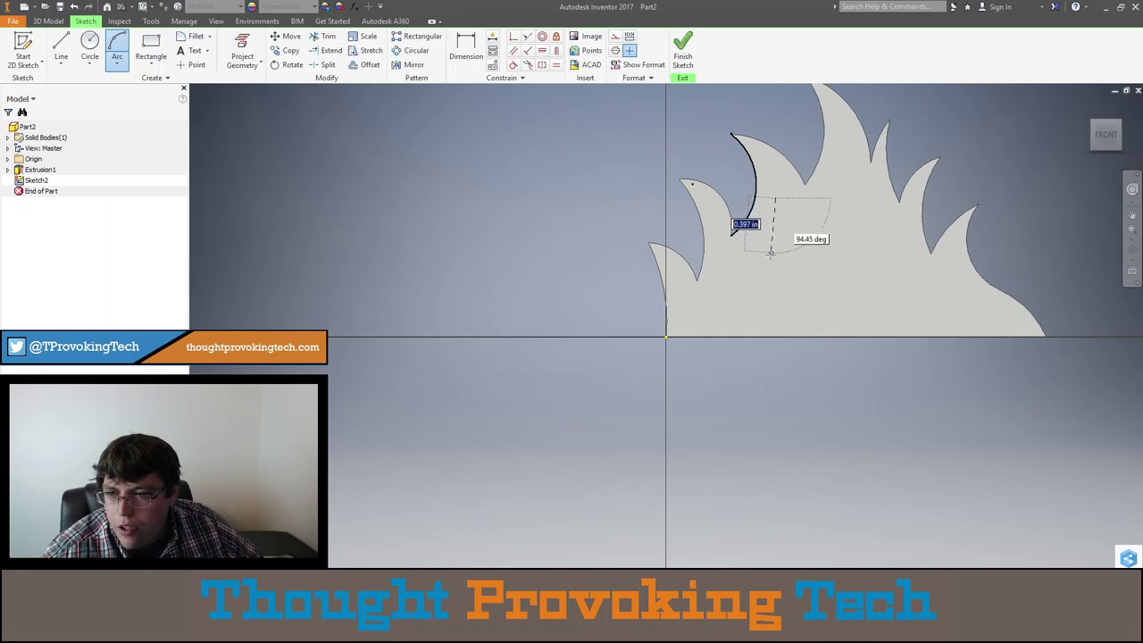
click(754, 269)
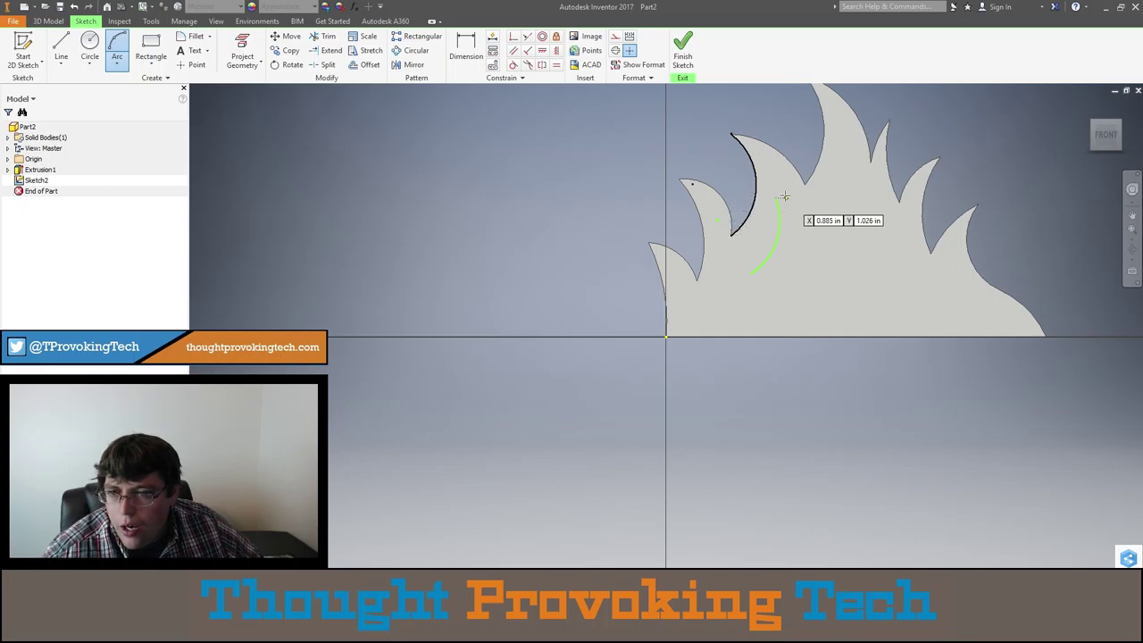
click(817, 236)
click(815, 260)
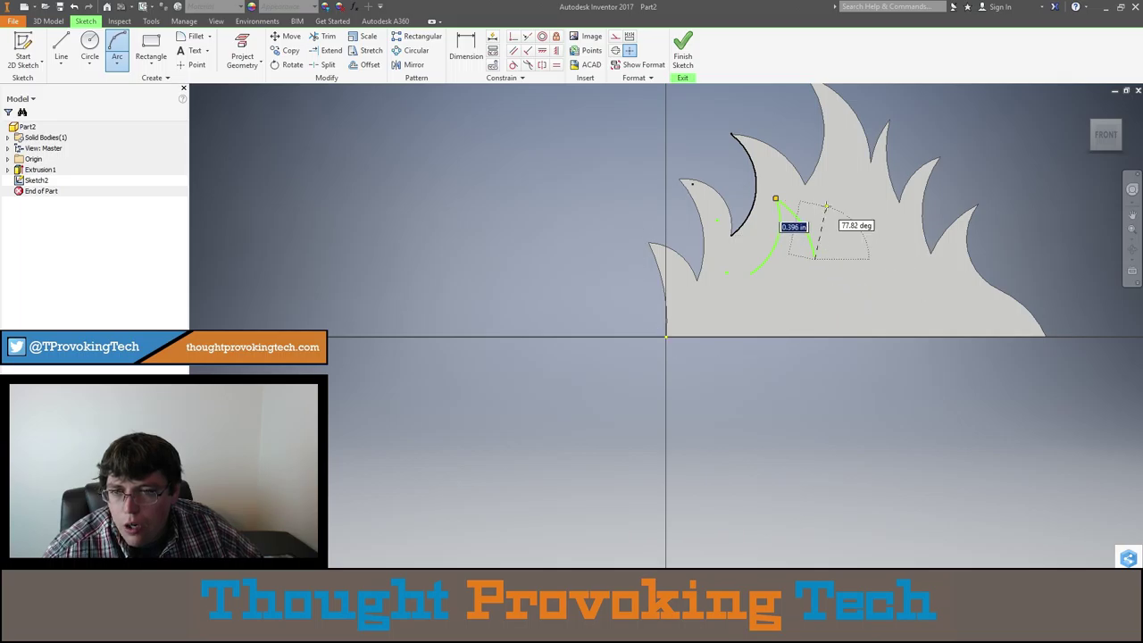
Add a second inner spike with an arc rising right from the chain's open end and a shorter arc falling from its tip.
click(836, 190)
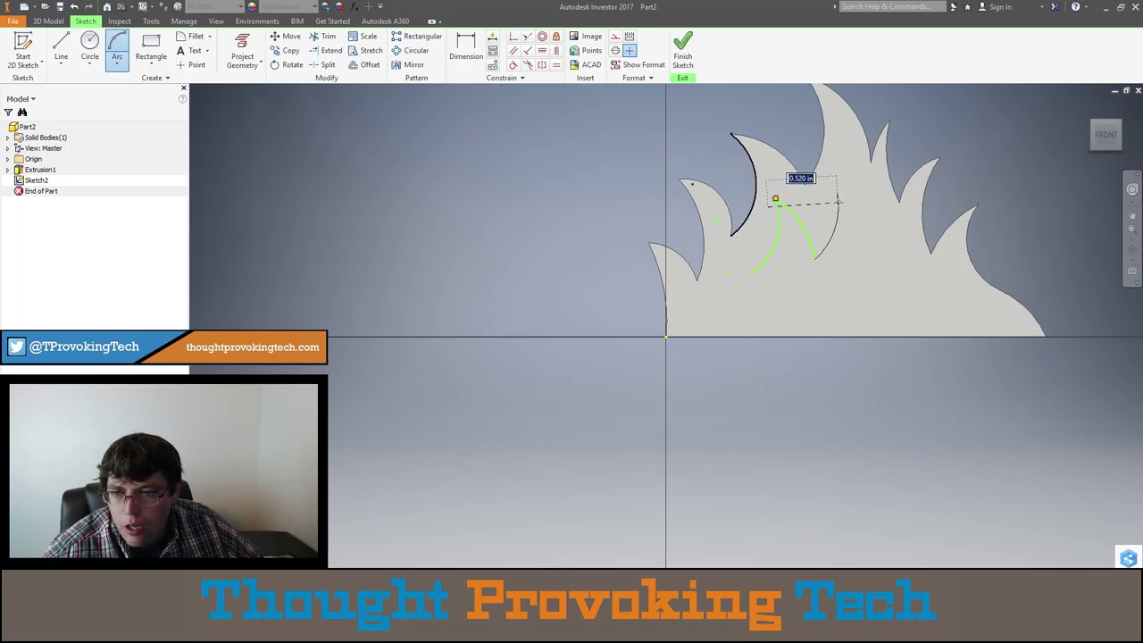
click(814, 259)
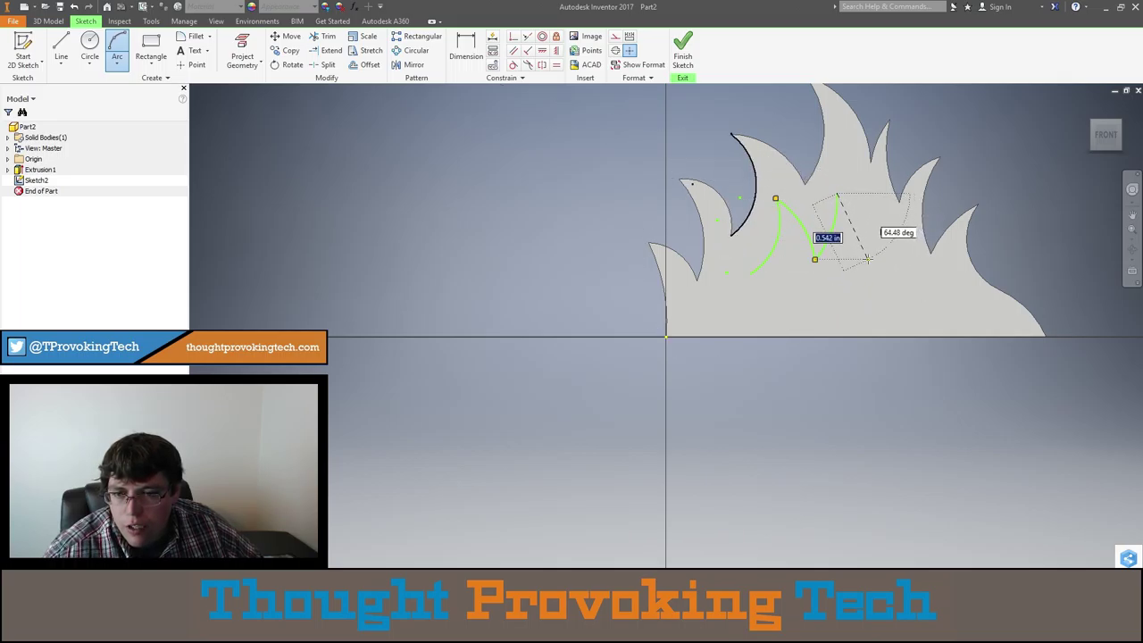
click(859, 236)
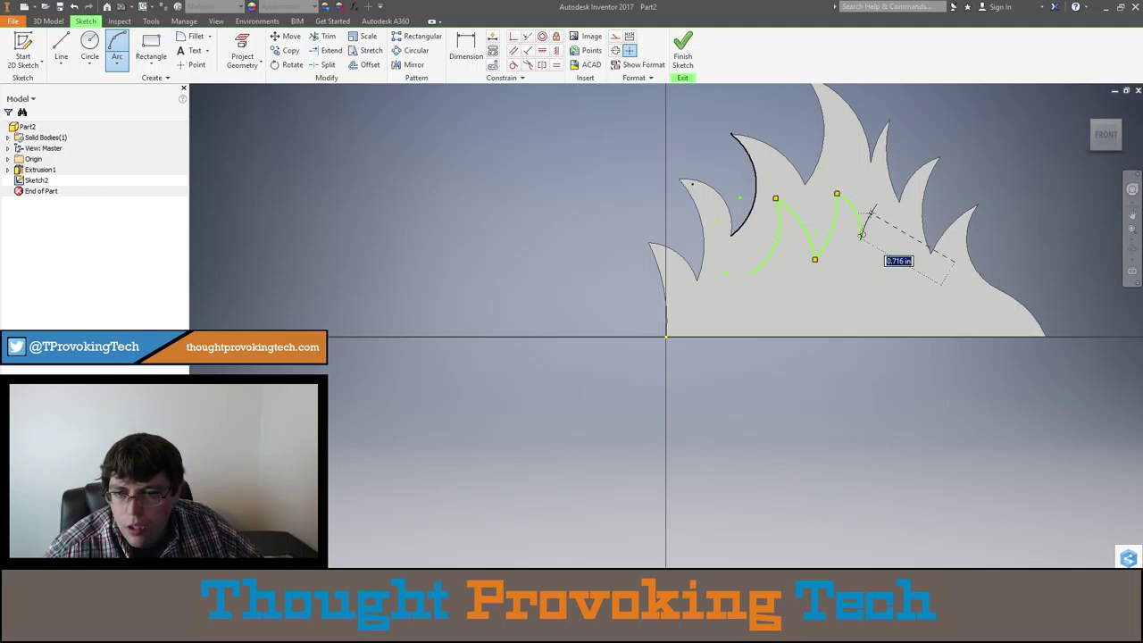
Draw a third, narrower inner spike with an arc rising right from the chain's open end and a longer arc falling from its tip.
click(860, 241)
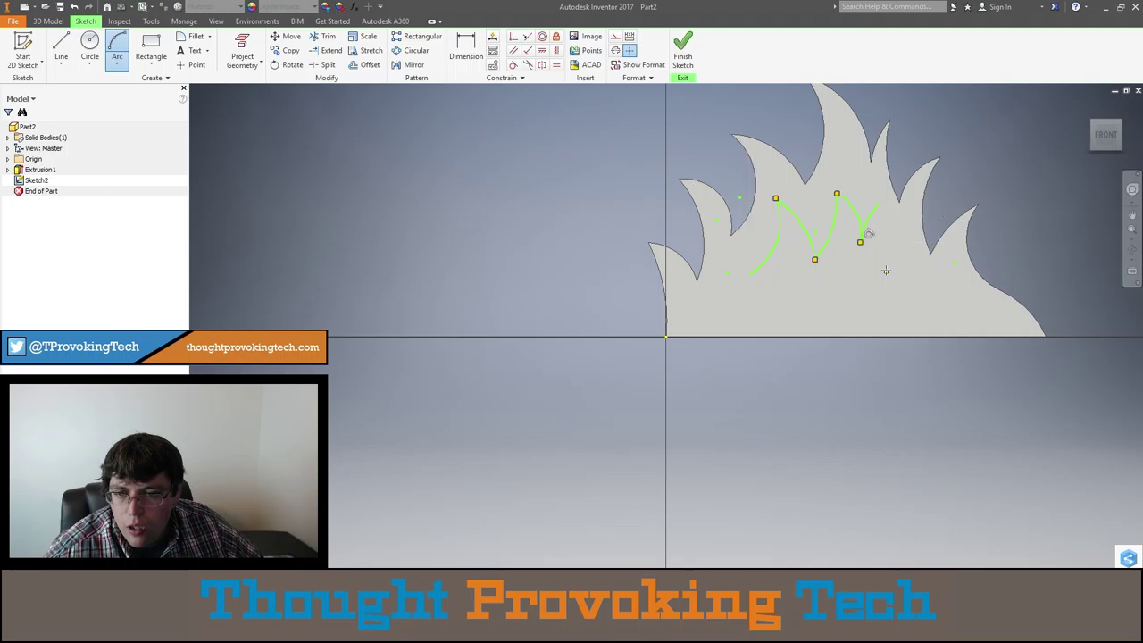
click(886, 270)
click(881, 260)
click(886, 271)
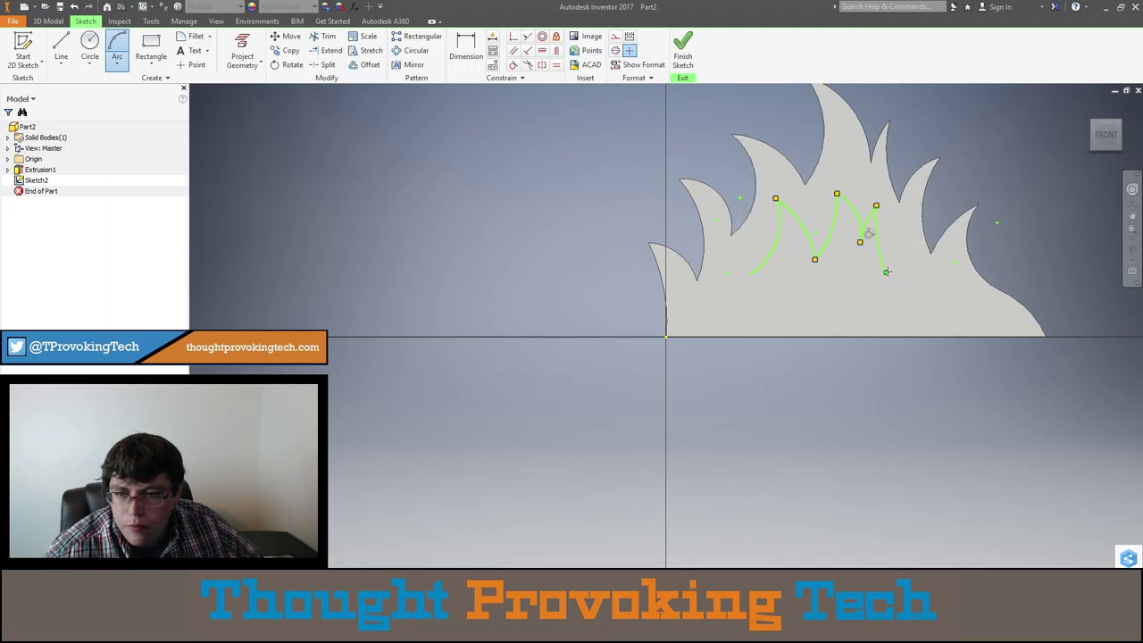
Draw a fourth inner spike with a short rising arc and a falling arc, and continue the chain with an arc down to the bottom edge.
click(895, 230)
click(892, 234)
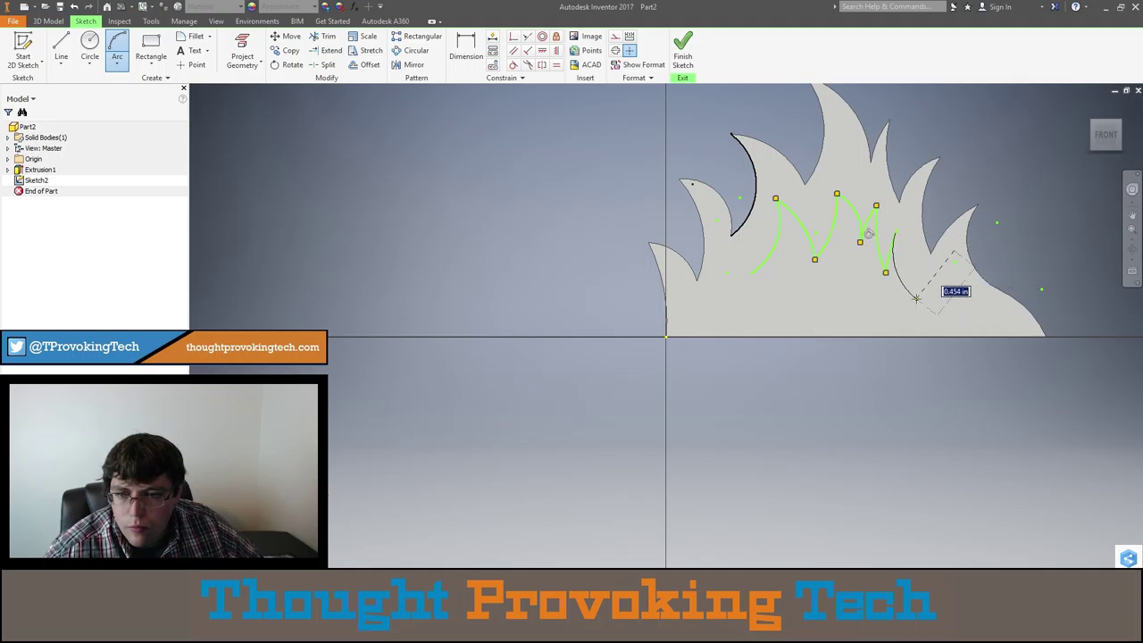
click(917, 301)
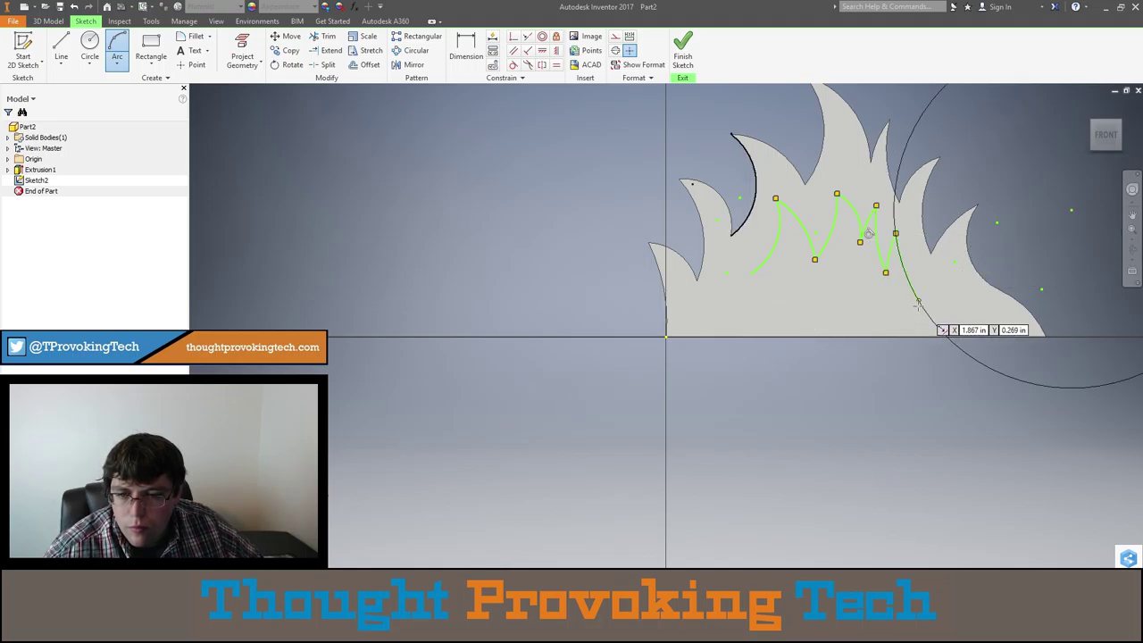
click(917, 302)
click(971, 336)
click(949, 316)
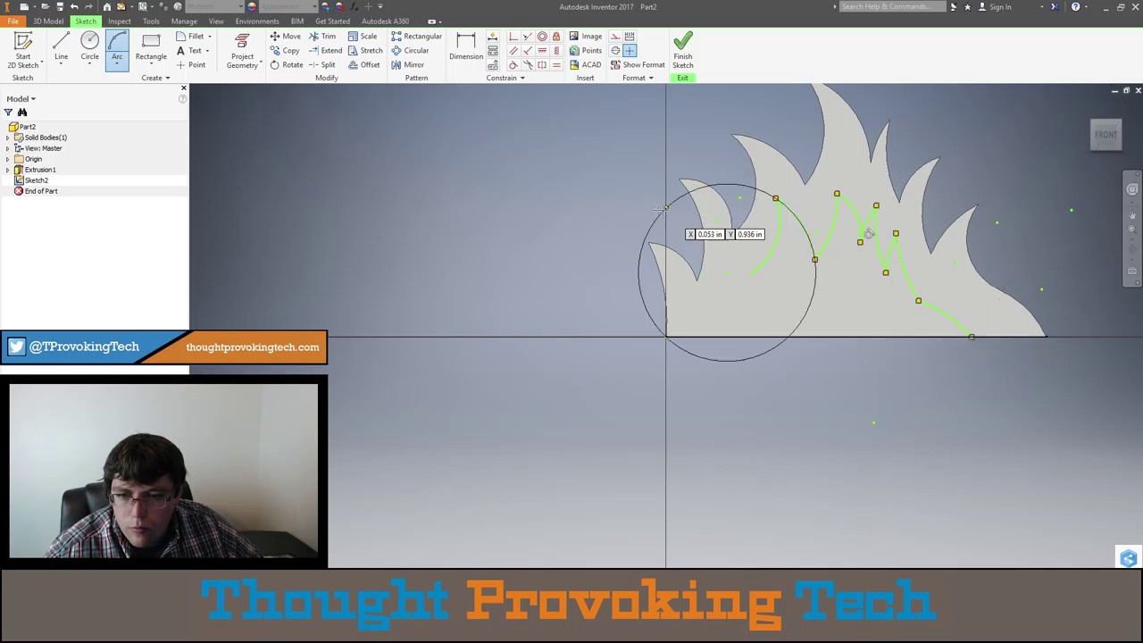
Draw the leftmost inner spike with a short arc rising left from the chain's open left end and a longer arc falling to the bottom edge.
click(750, 274)
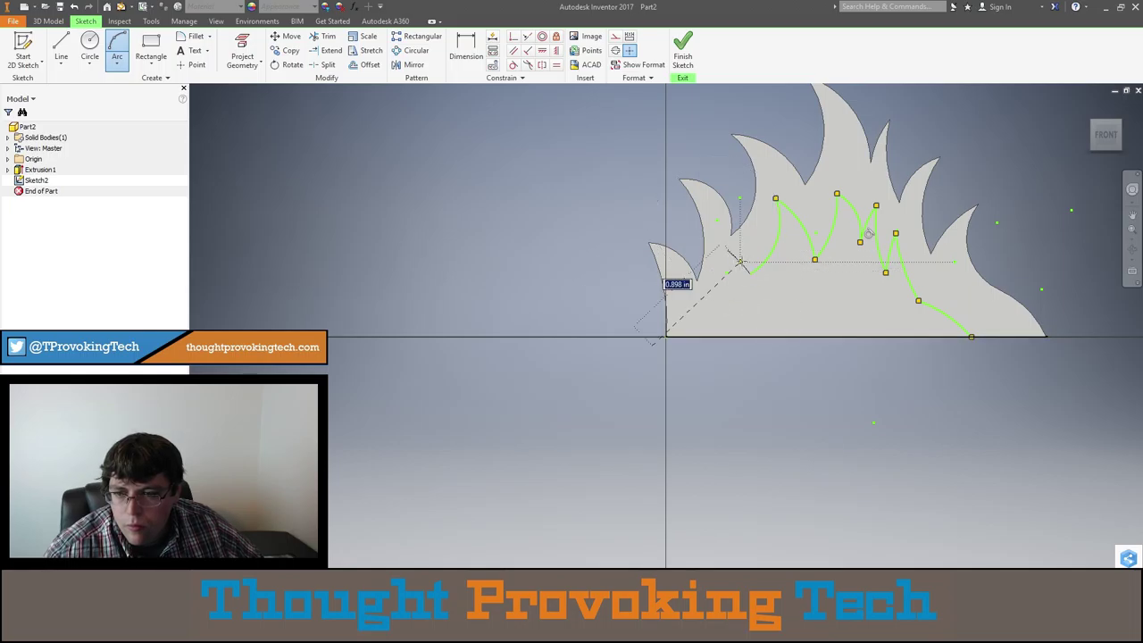
click(726, 252)
click(727, 252)
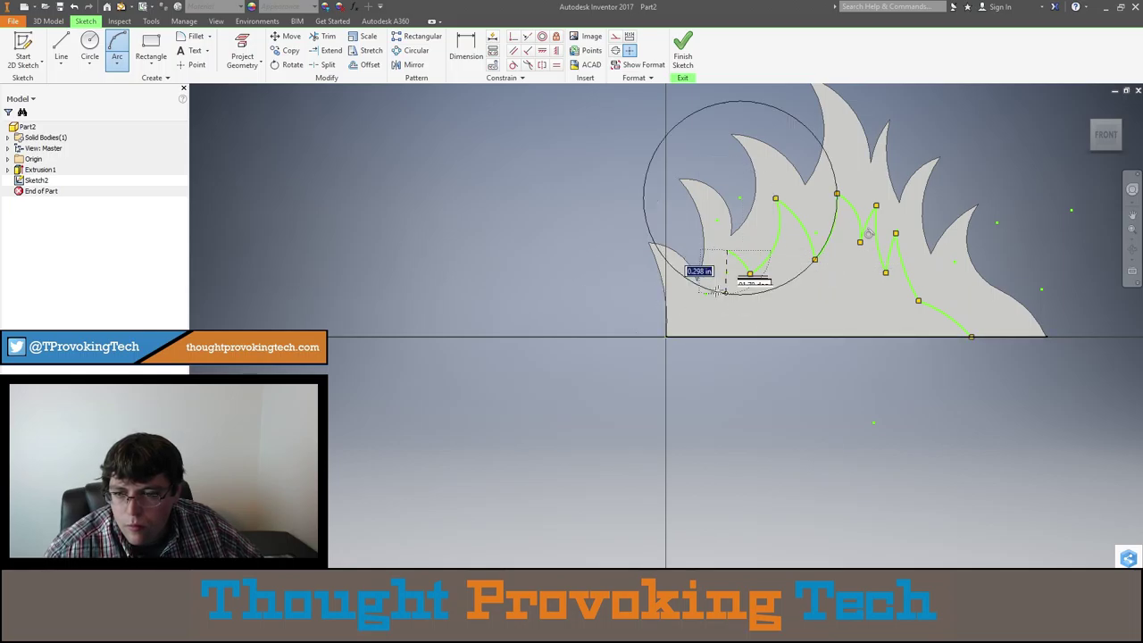
click(697, 336)
click(693, 337)
key(Escape)
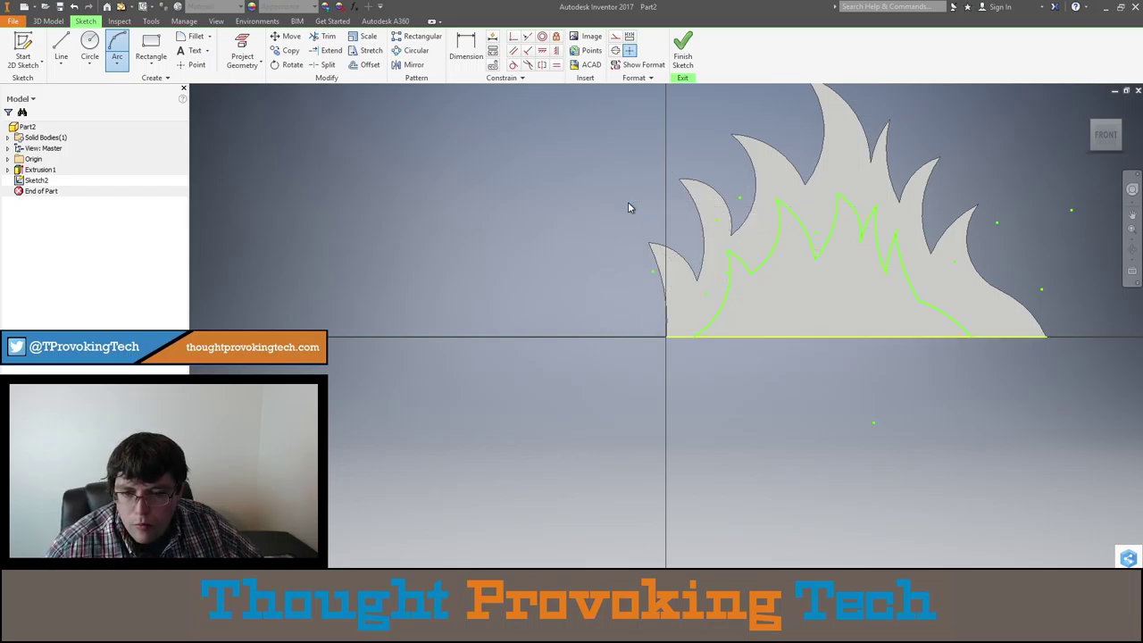
Close the inner outline with a straight line along the bottom edge between the two ends of the arc chain.
click(60, 46)
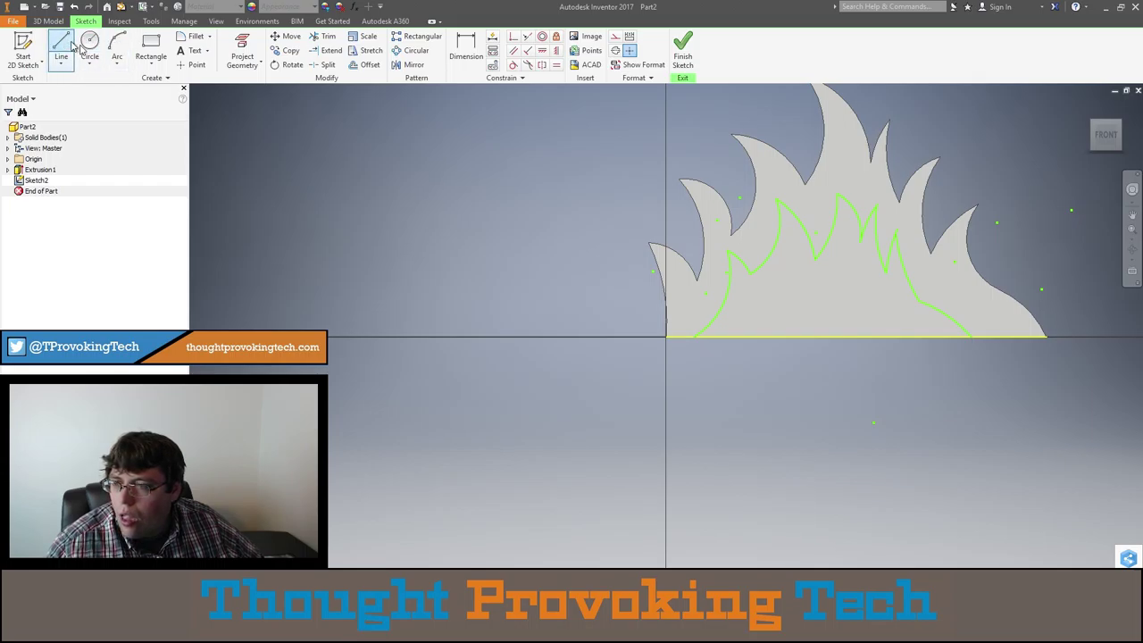
click(695, 336)
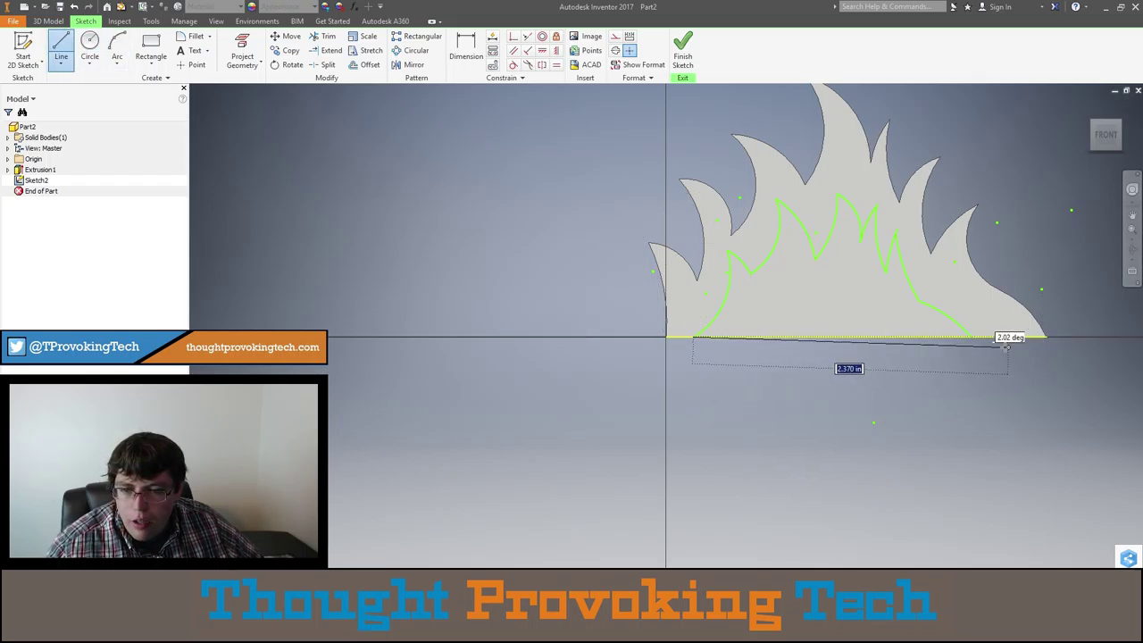
click(971, 336)
key(Escape)
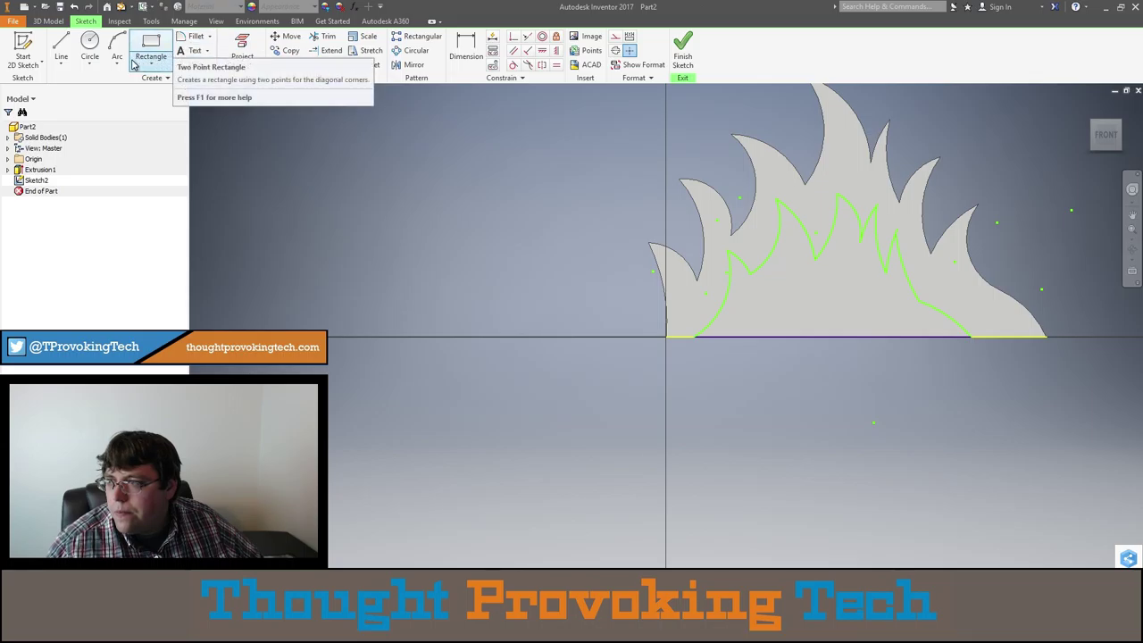
Round the corner between the last two arcs on the outline's lower right side with a 0.125 in sketch fillet.
click(196, 36)
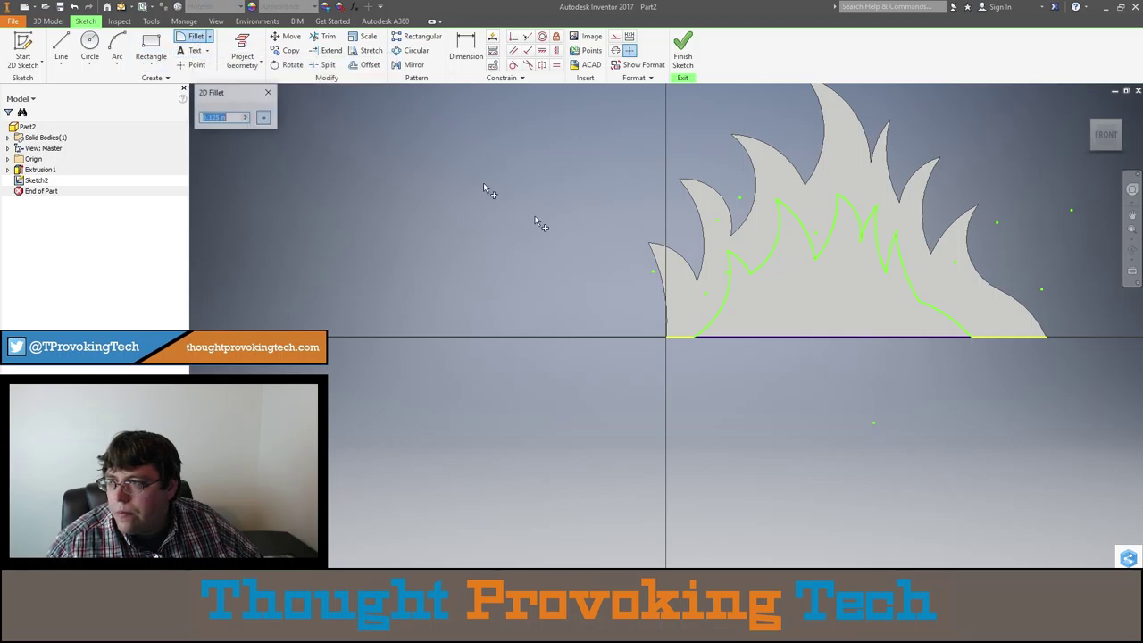
click(916, 303)
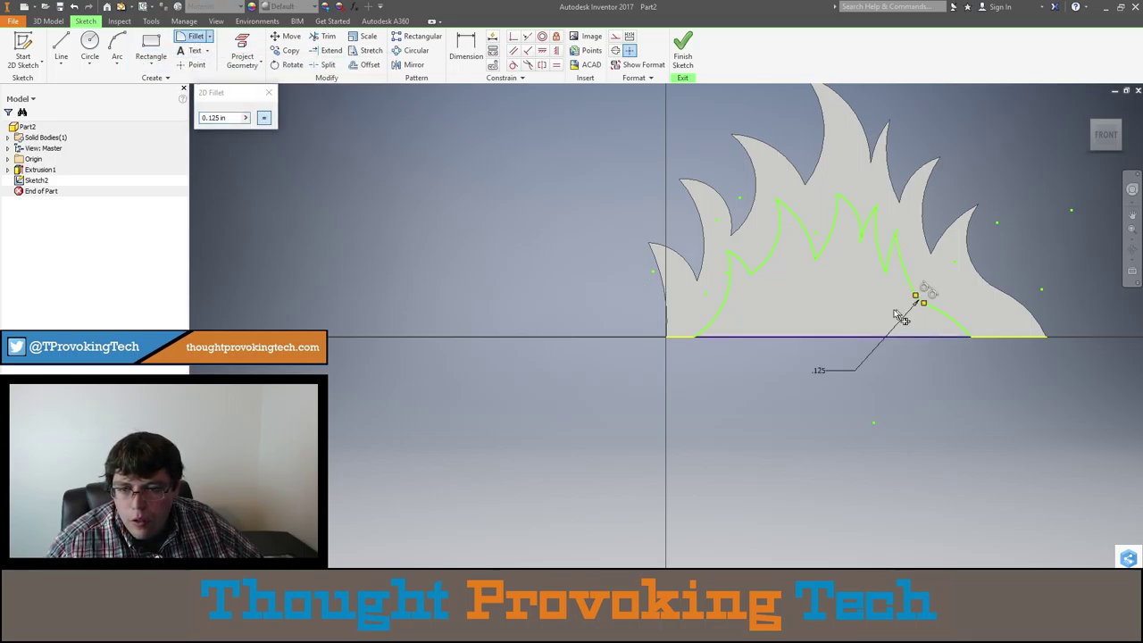
scroll(907, 314, up, 5)
scroll(934, 312, down, 5)
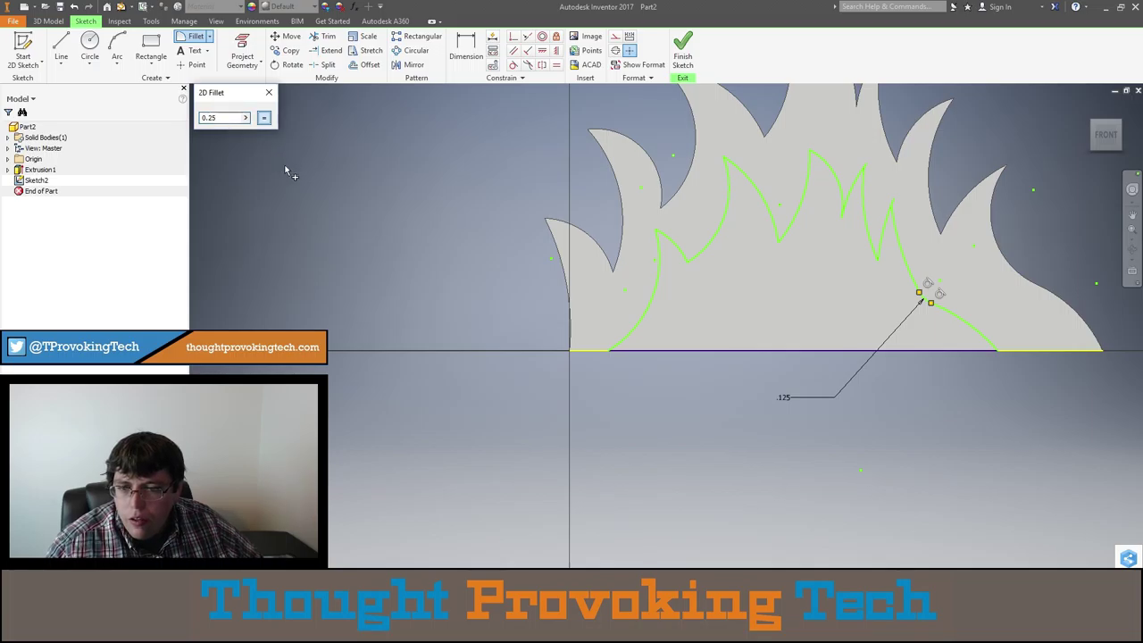
click(272, 95)
scroll(947, 305, up, 4)
scroll(768, 204, down, 5)
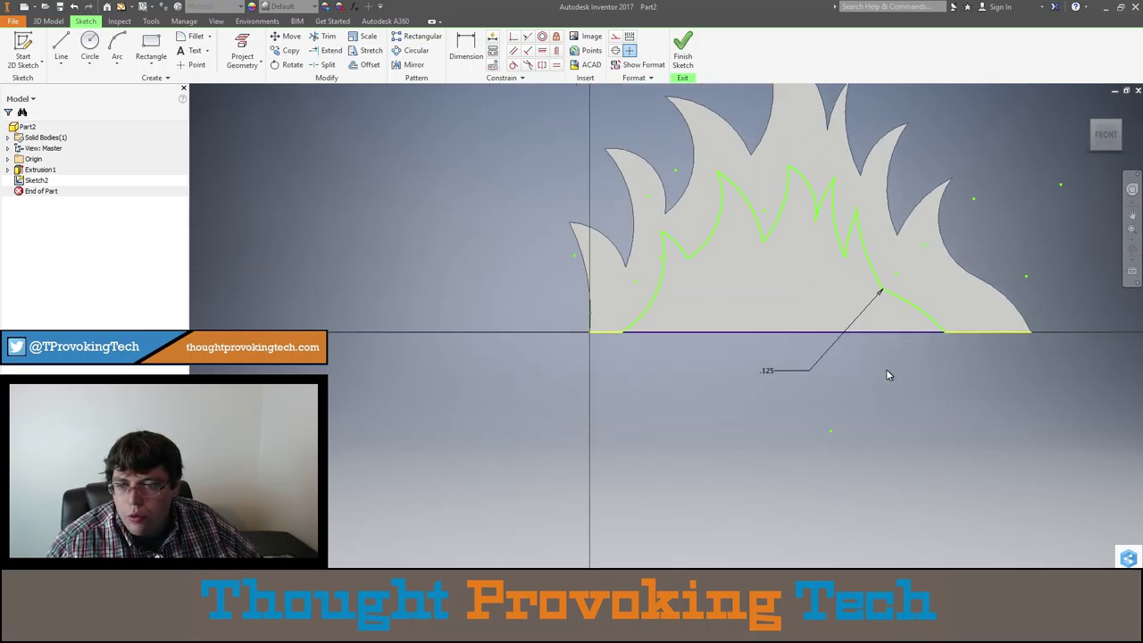
Finish the sketch and extrude the inner spiky profile 0.5 in outward from the front face.
click(680, 53)
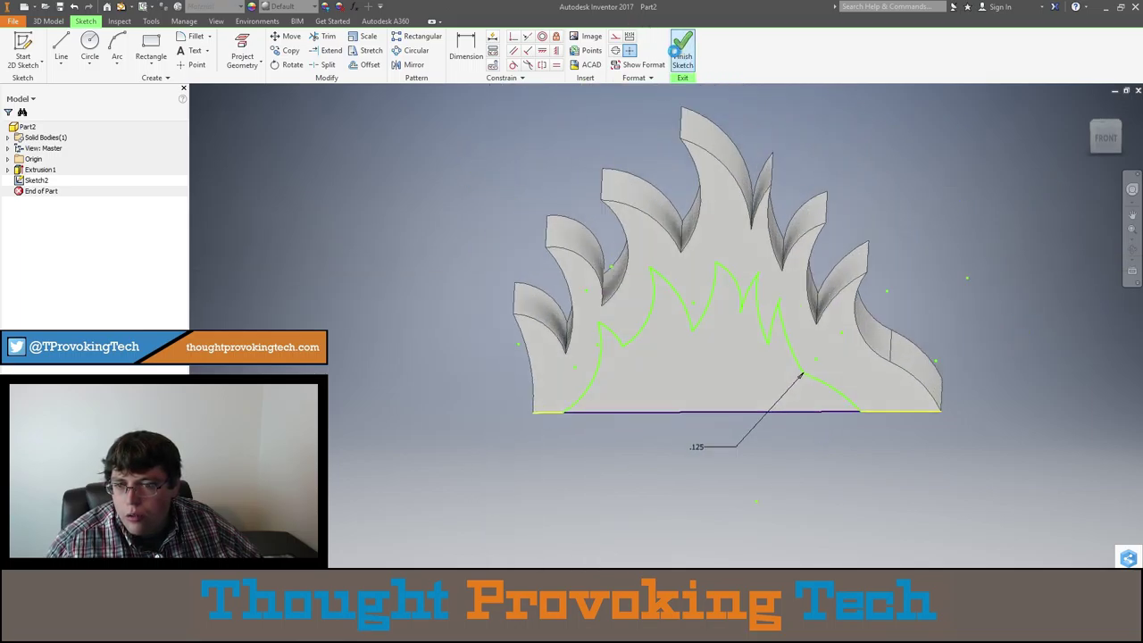
click(60, 49)
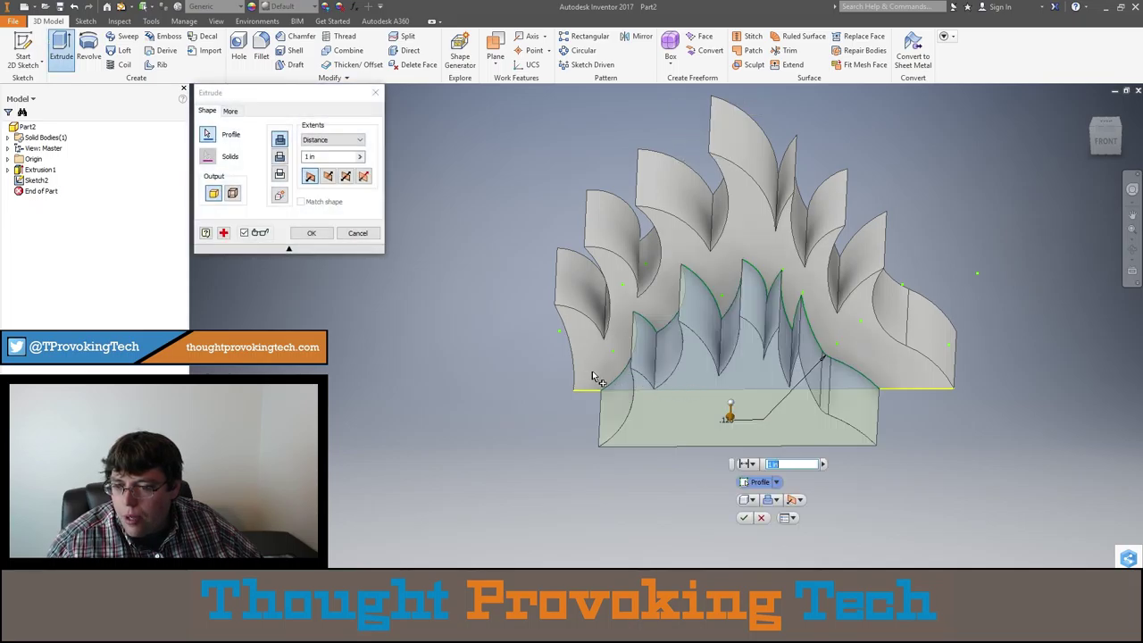
text(.5)
key(Return)
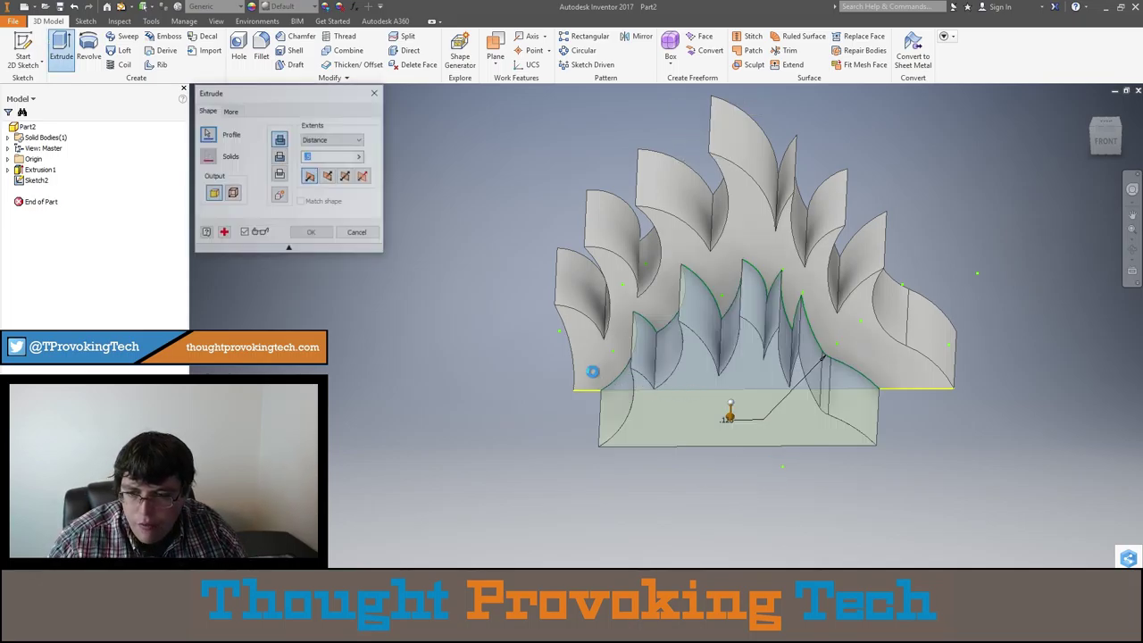
Measure the length of the inner flame's bottom front edge and examine the stepped body from several angles, ending in the front view.
shift+middle_drag(625, 380, 758, 429)
key(m)
shift+middle_drag(726, 409, 661, 410)
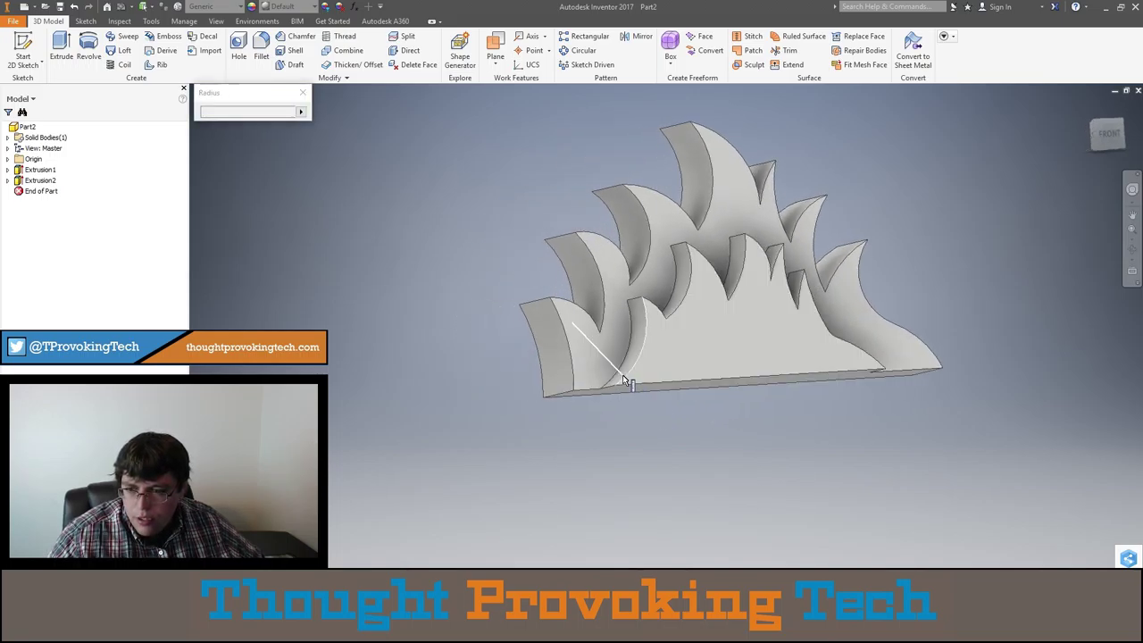
click(621, 383)
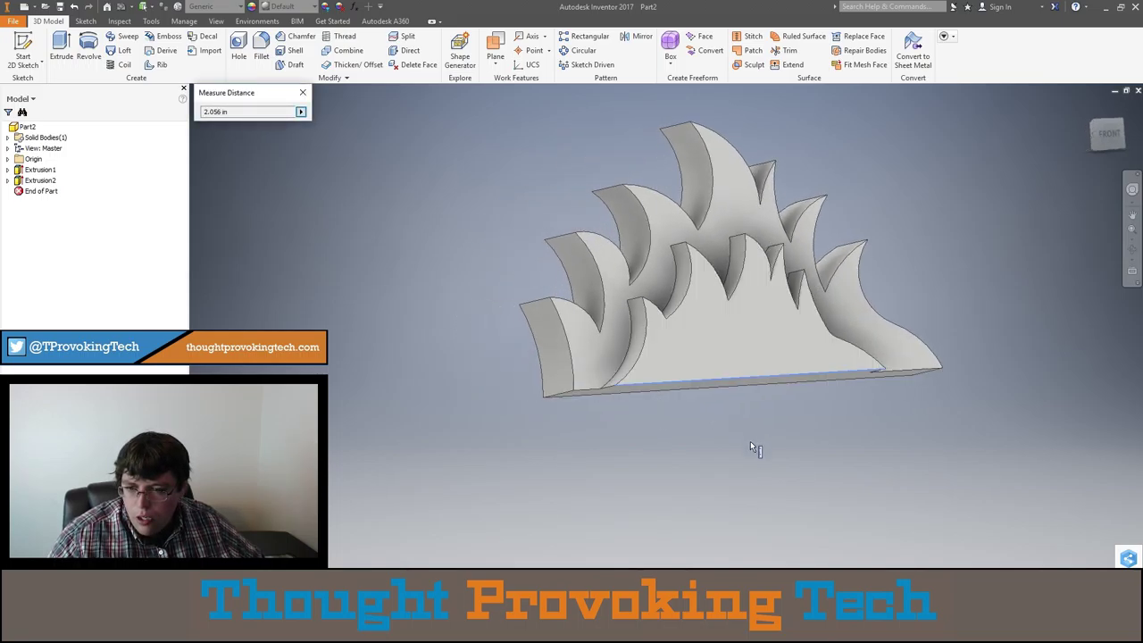
shift+middle_drag(757, 453, 564, 457)
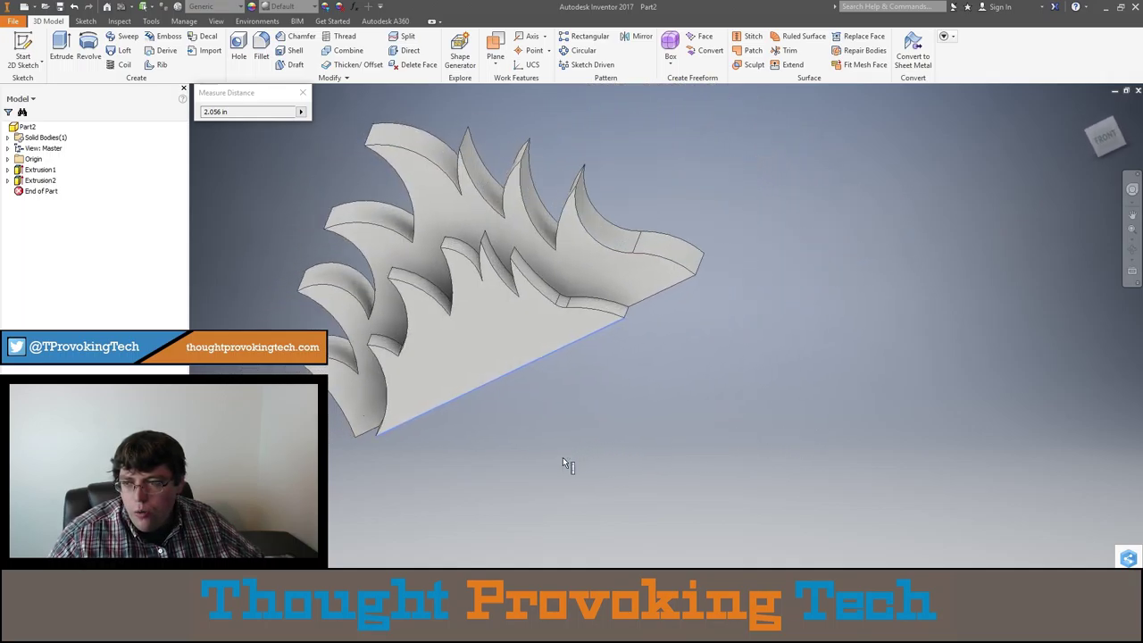
scroll(605, 457, up, 5)
shift+middle_drag(607, 415, 706, 401)
scroll(678, 375, up, 3)
shift+middle_drag(654, 355, 705, 392)
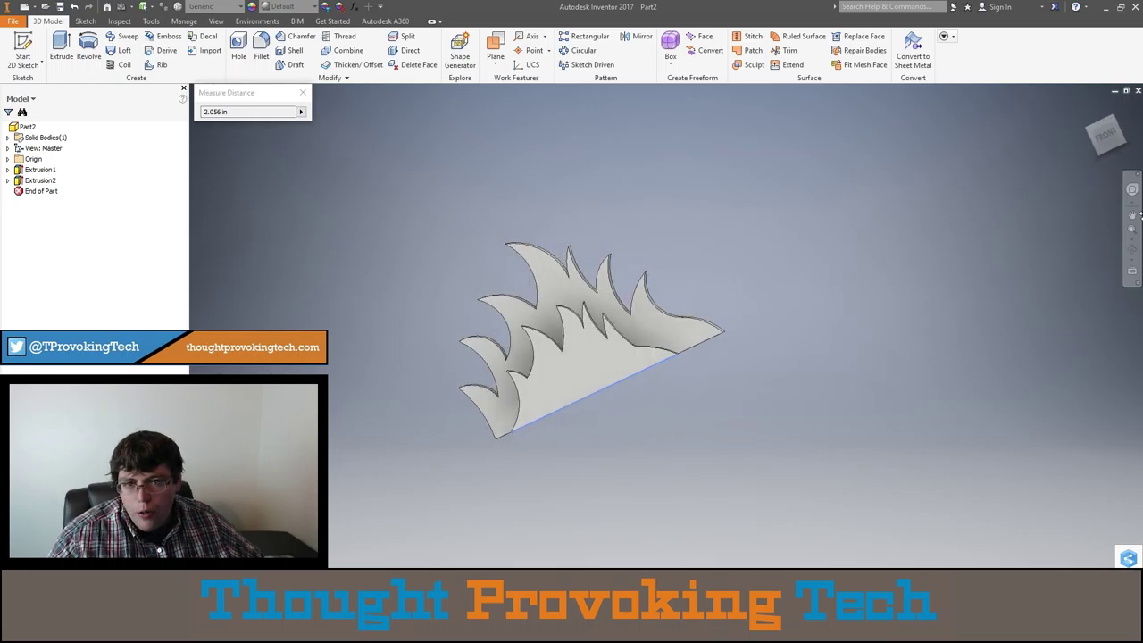
click(1106, 134)
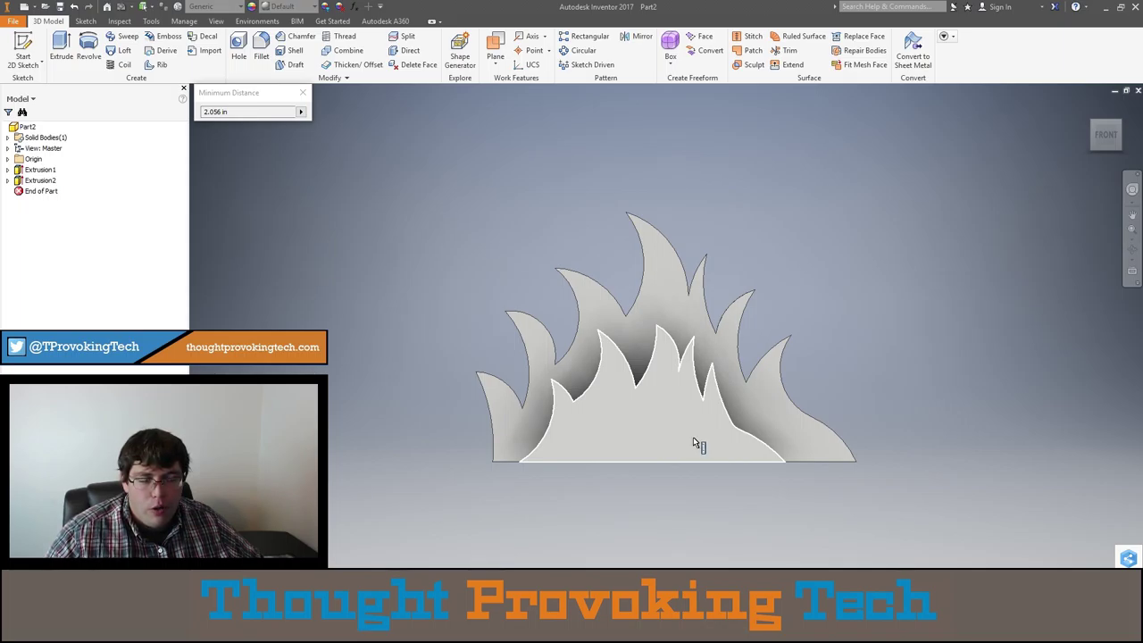
key(Escape)
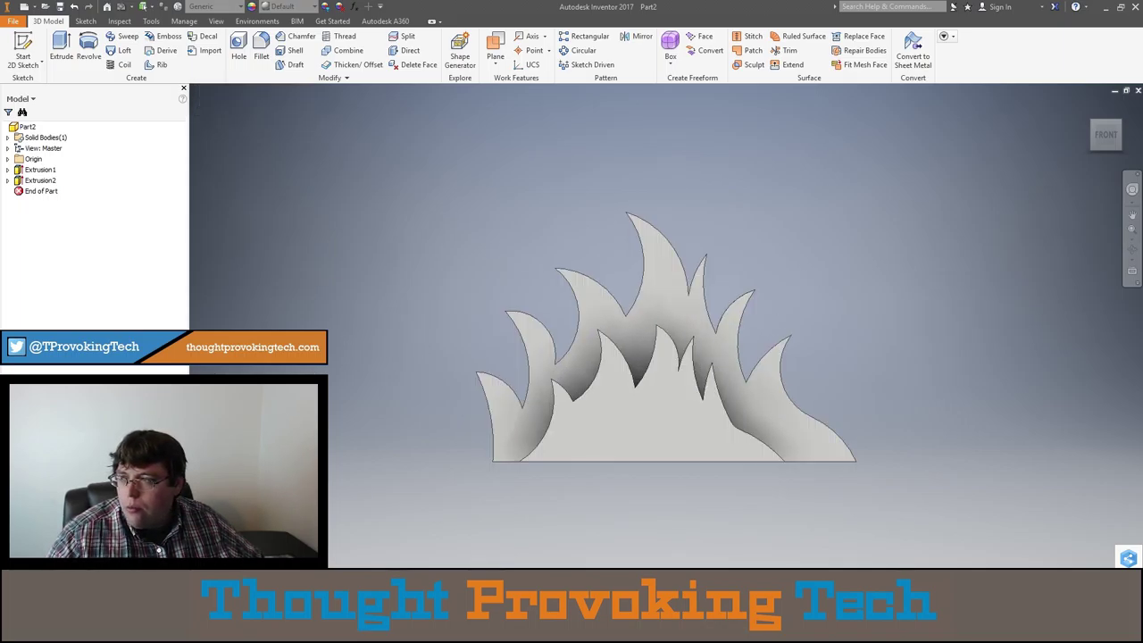
Try a work plane offset 0.1 in outward from the inner flame's front face, and delete it.
click(495, 63)
click(528, 109)
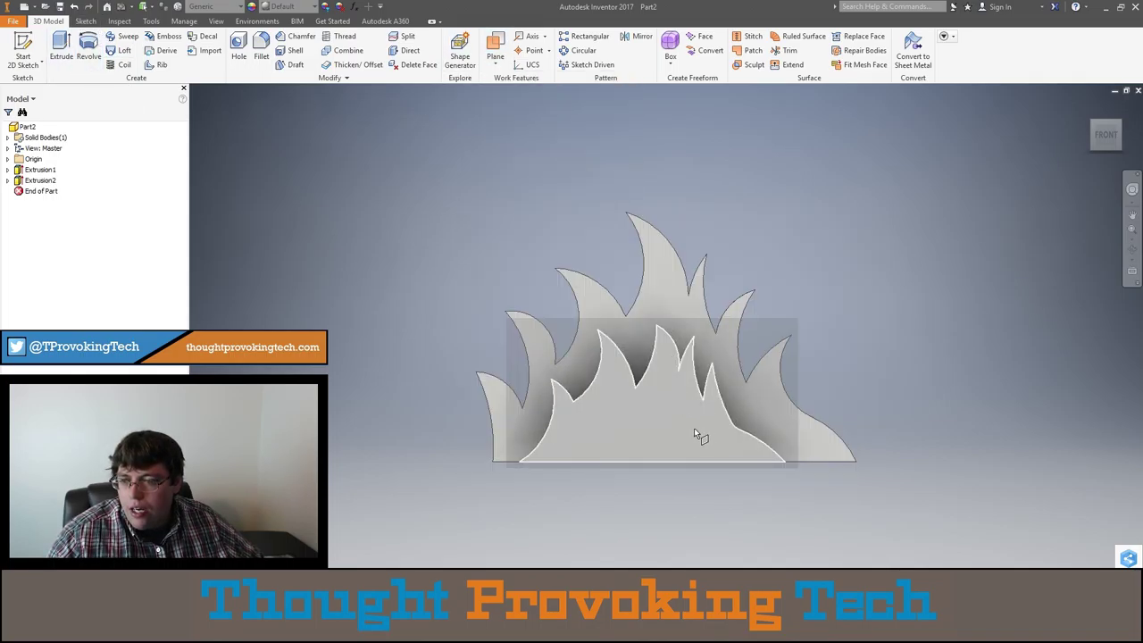
click(670, 442)
text(.1)
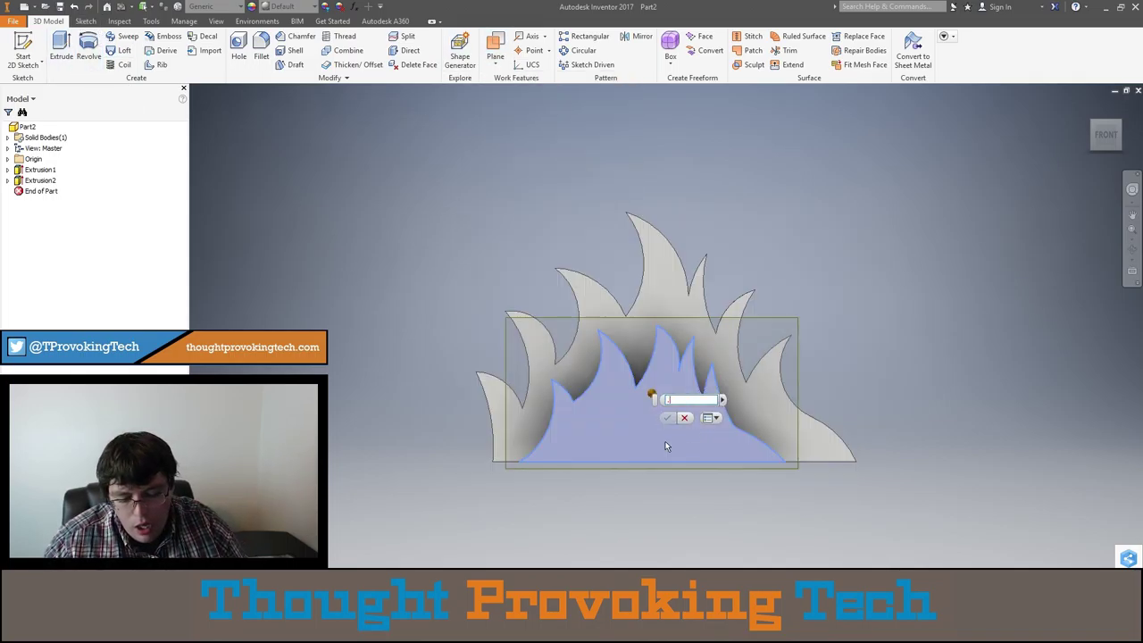
key(Return)
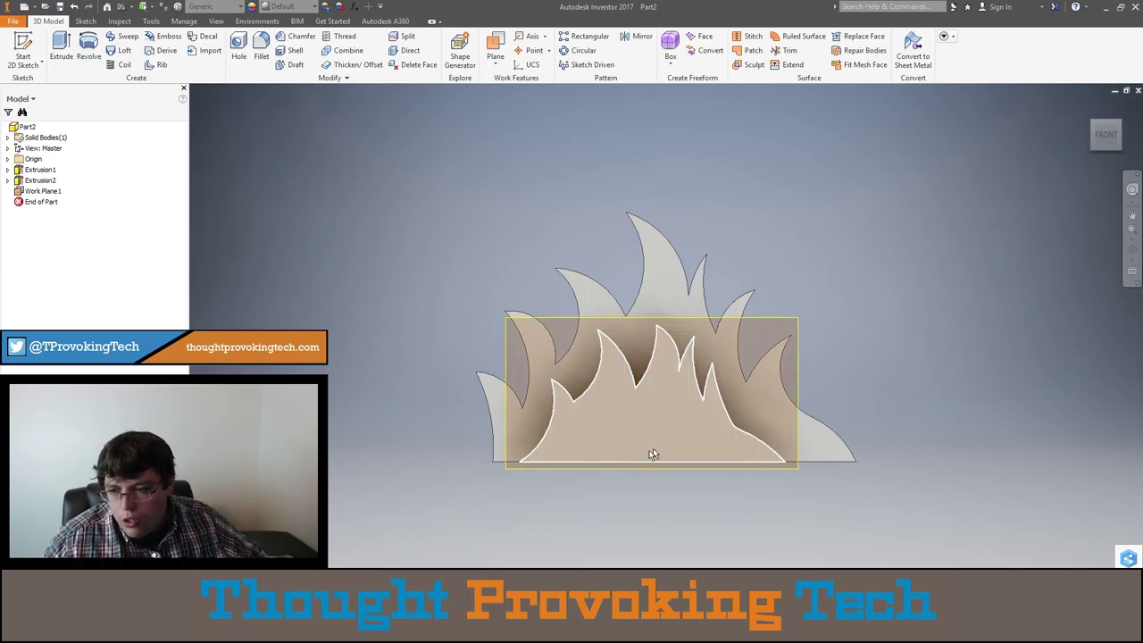
shift+middle_drag(679, 454, 807, 461)
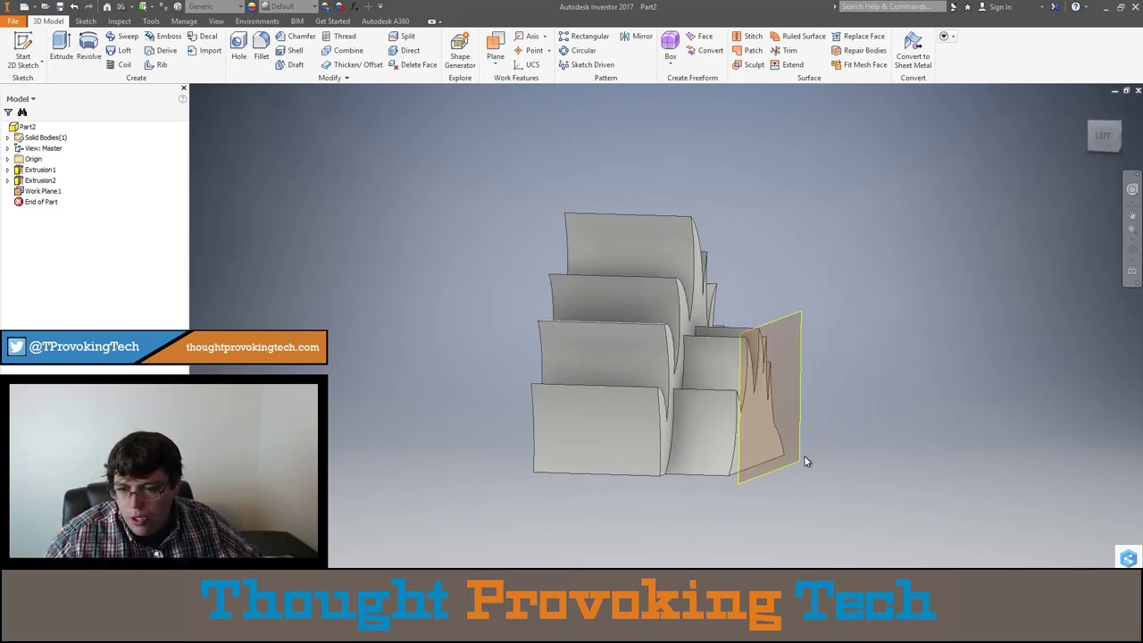
key(Delete)
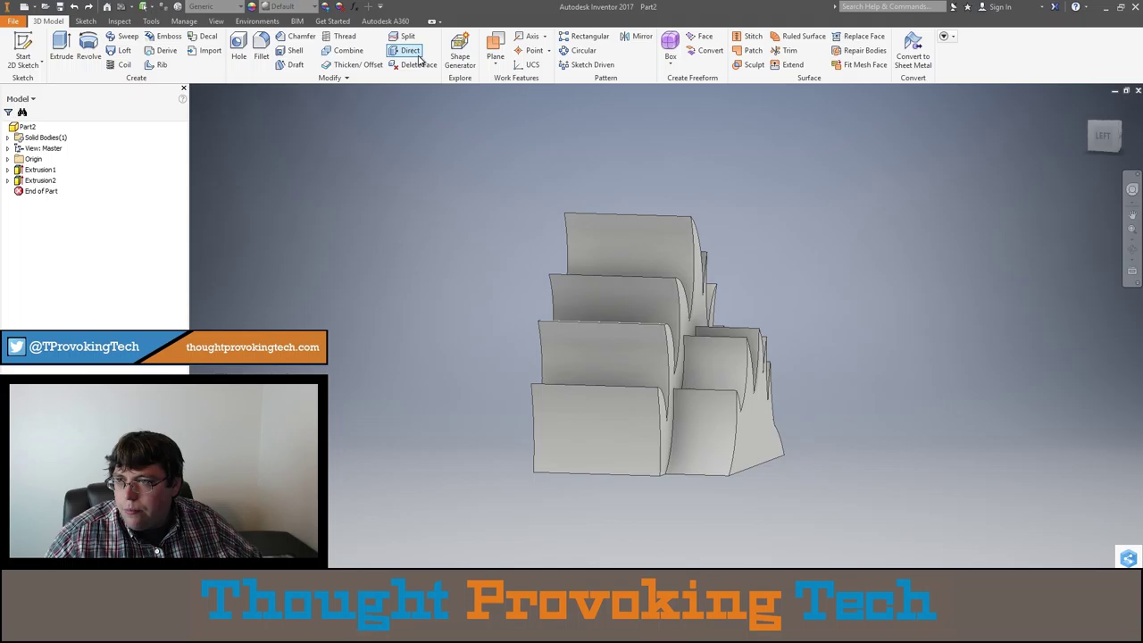
Create a work plane offset a negative distance from the inner flame's front face, so that it lies inside the body.
click(495, 59)
click(518, 107)
click(763, 456)
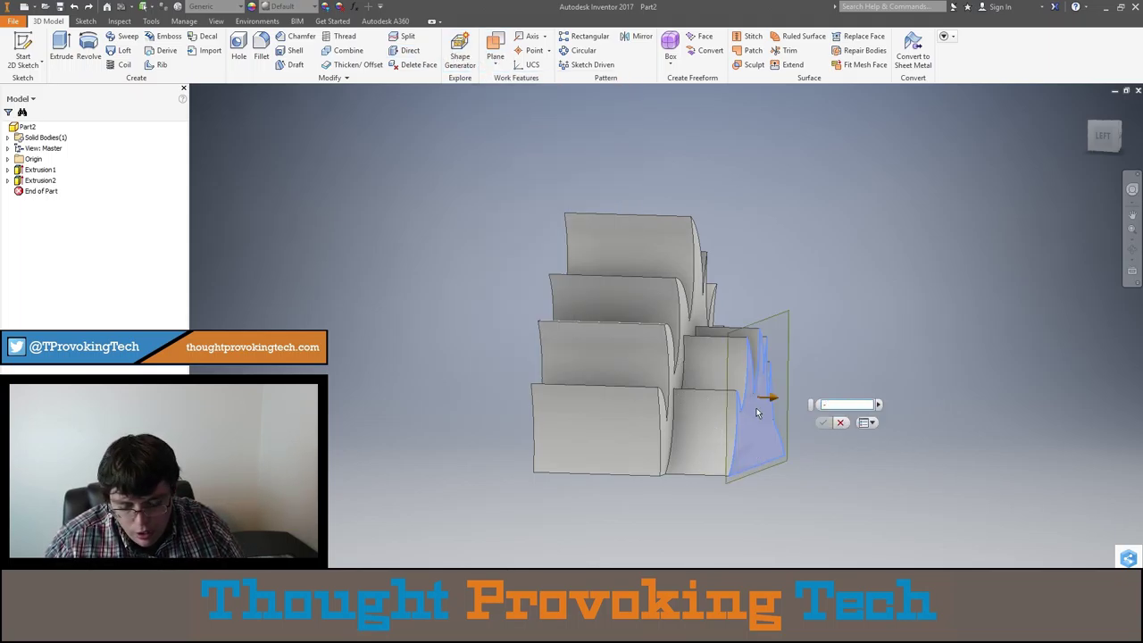
key(Return)
scroll(756, 412, down, 4)
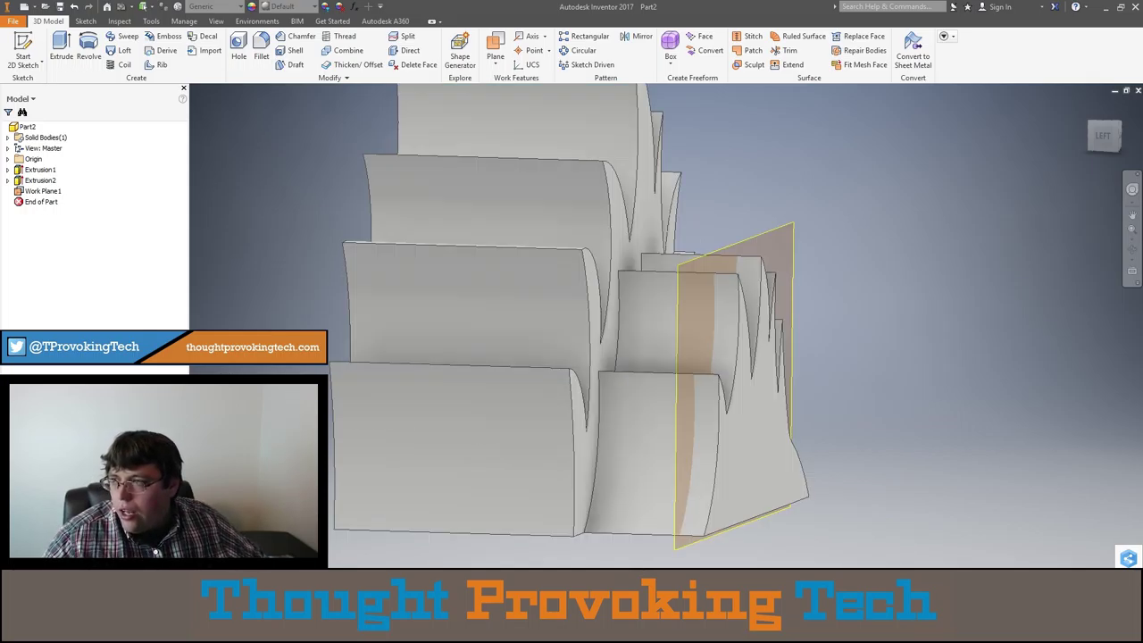